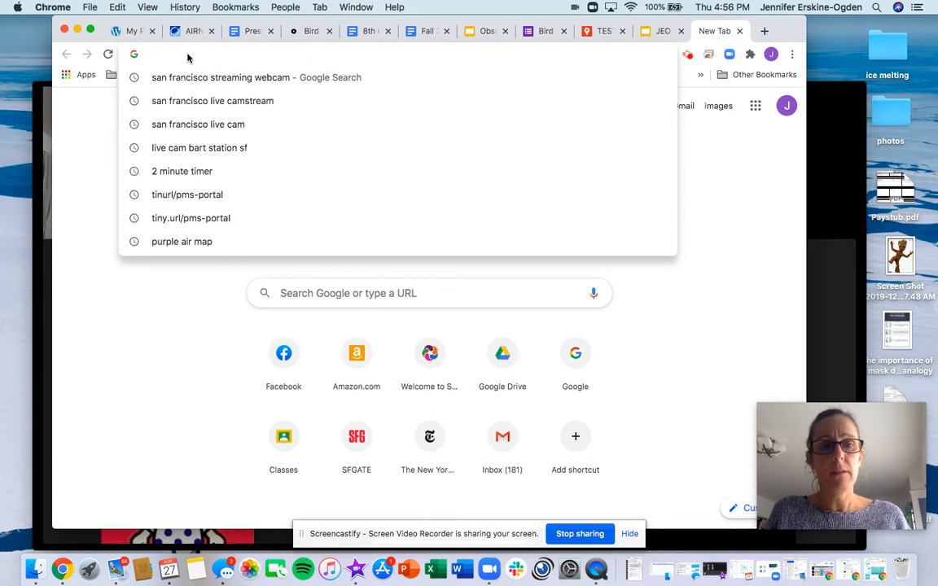
Step: Open signupgenius.com and log in with the saved account credentials
{"action": "type", "text": "signupgenius.com"}
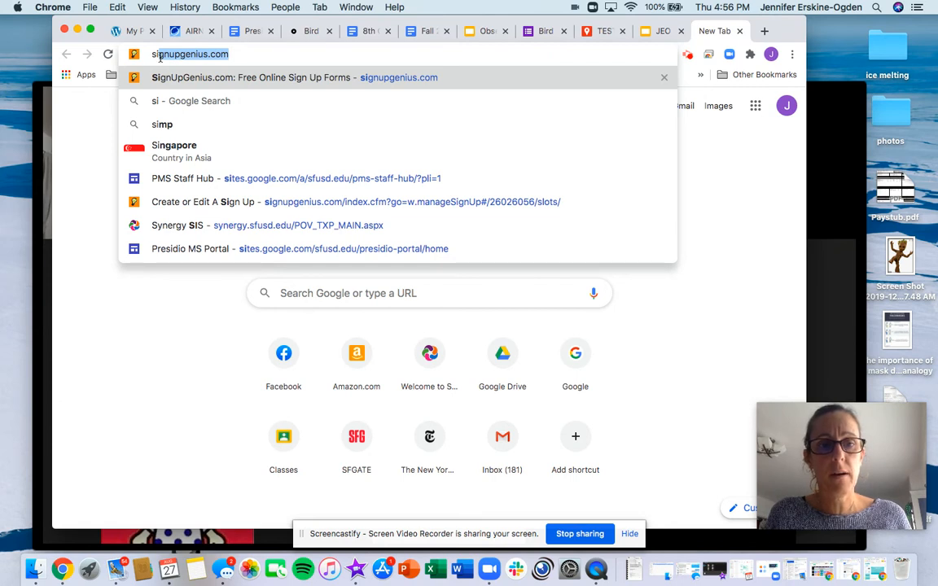
{"action": "left_click", "coordinate": [186, 82]}
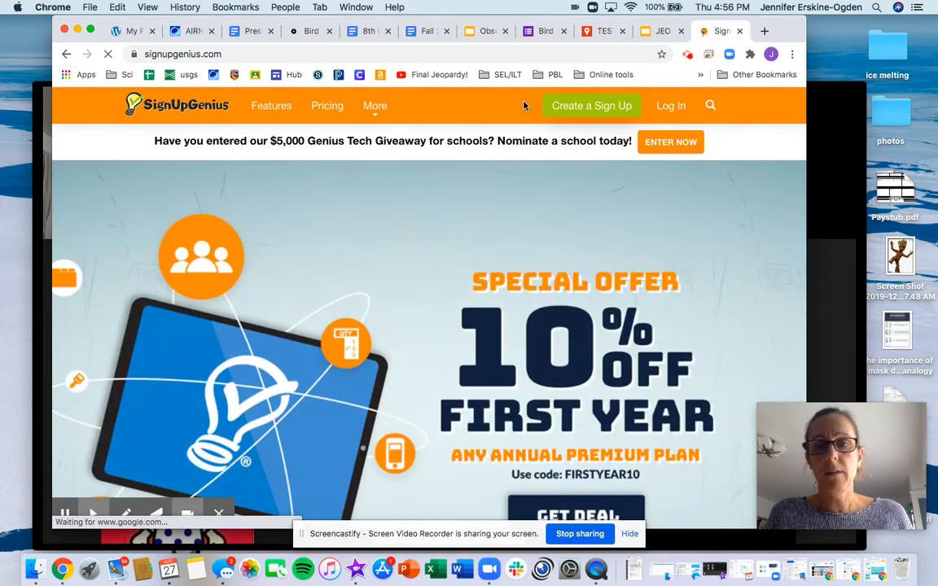
{"action": "mouse_move", "coordinate": [674, 113]}
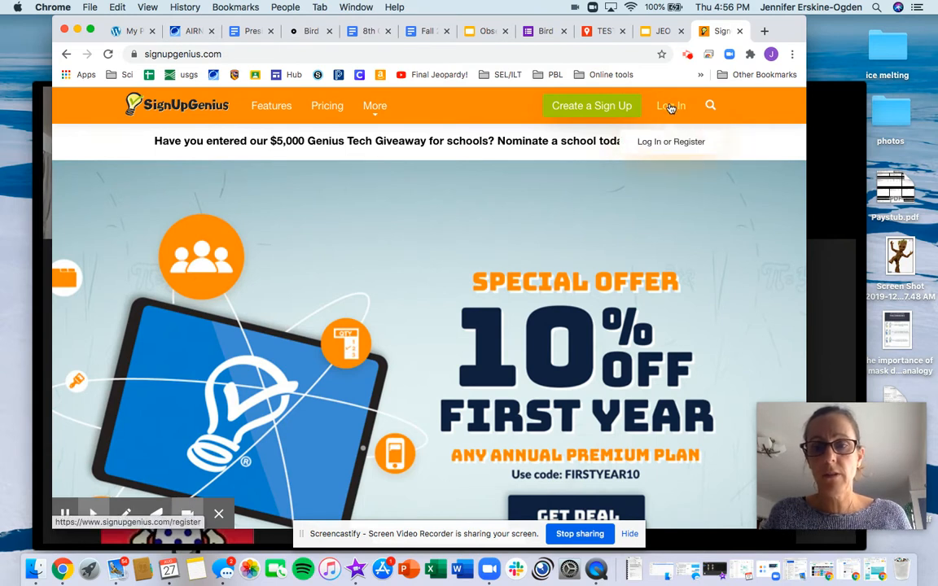
{"action": "left_click", "coordinate": [670, 108]}
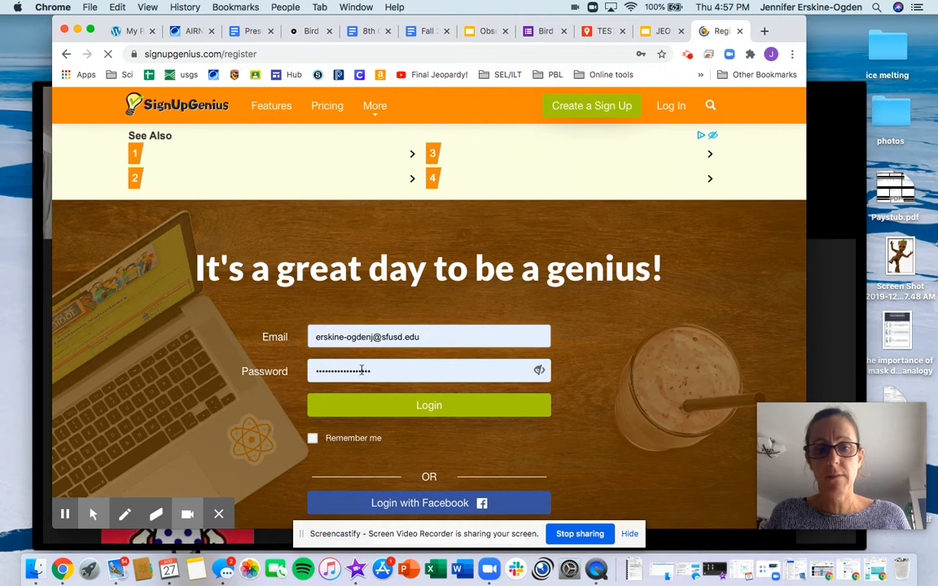
{"action": "left_click", "coordinate": [429, 406]}
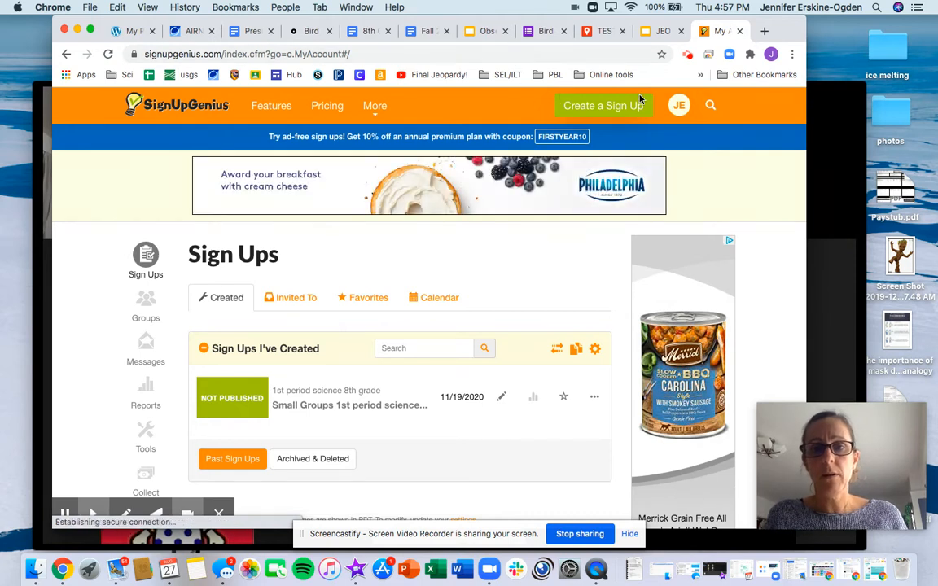
Step: Start a new sign up and title it "Small Group Meetings Block 1"
{"action": "left_click", "coordinate": [594, 110]}
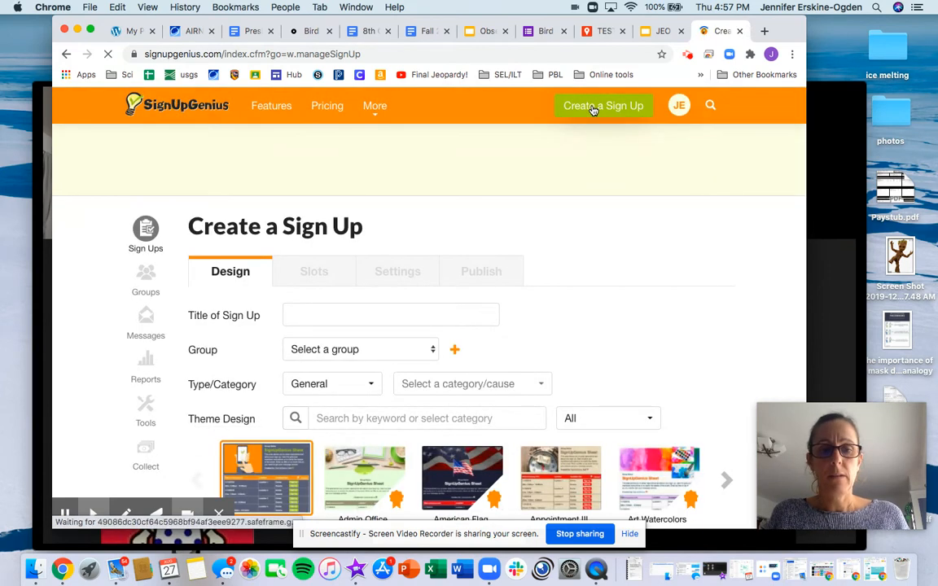
{"action": "scroll", "coordinate": [539, 273], "scroll_direction": "down", "scroll_amount": 2}
{"action": "scroll", "coordinate": [538, 273], "scroll_direction": "down", "scroll_amount": 1}
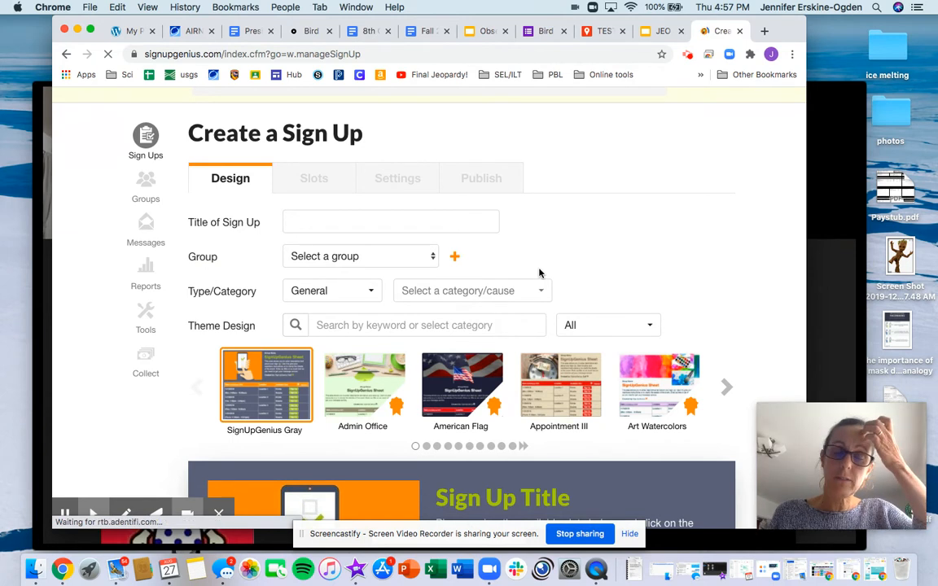
{"action": "left_click", "coordinate": [312, 226]}
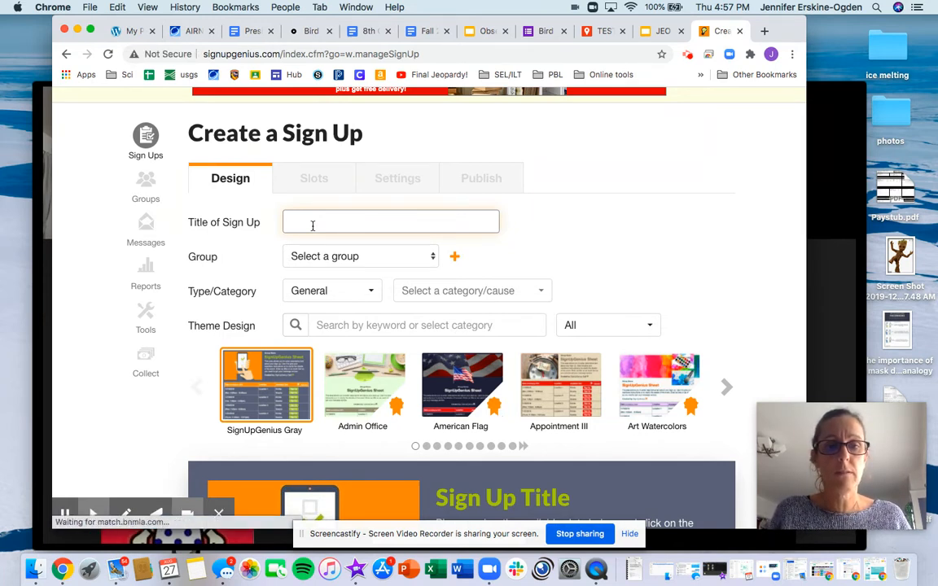
{"action": "type", "text": "Small Group "}
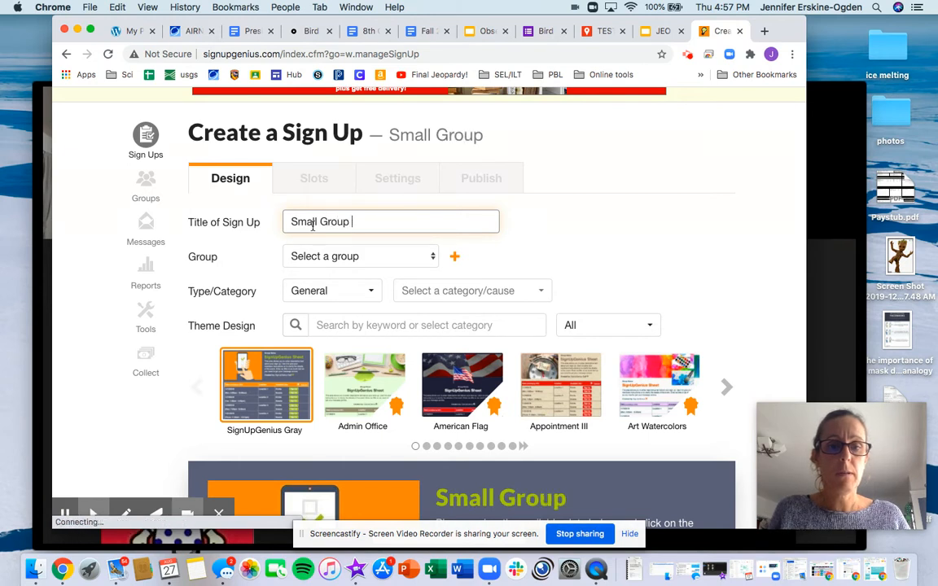
{"action": "type", "text": "Meetings Block 1"}
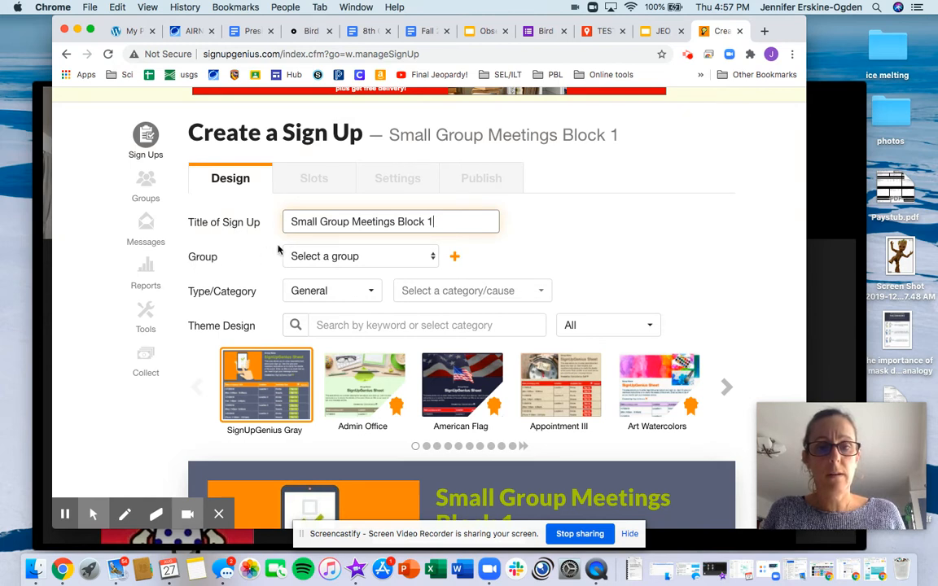
Step: Change the block number in the sign up title so it reads "Small Group Meetings Block 4"
{"action": "left_click", "coordinate": [329, 257]}
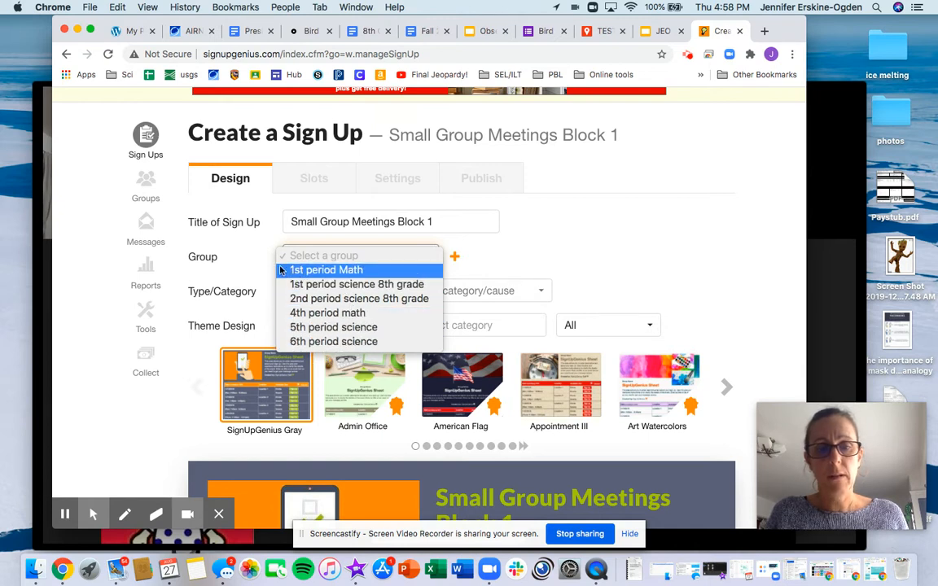
{"action": "left_click", "coordinate": [265, 246]}
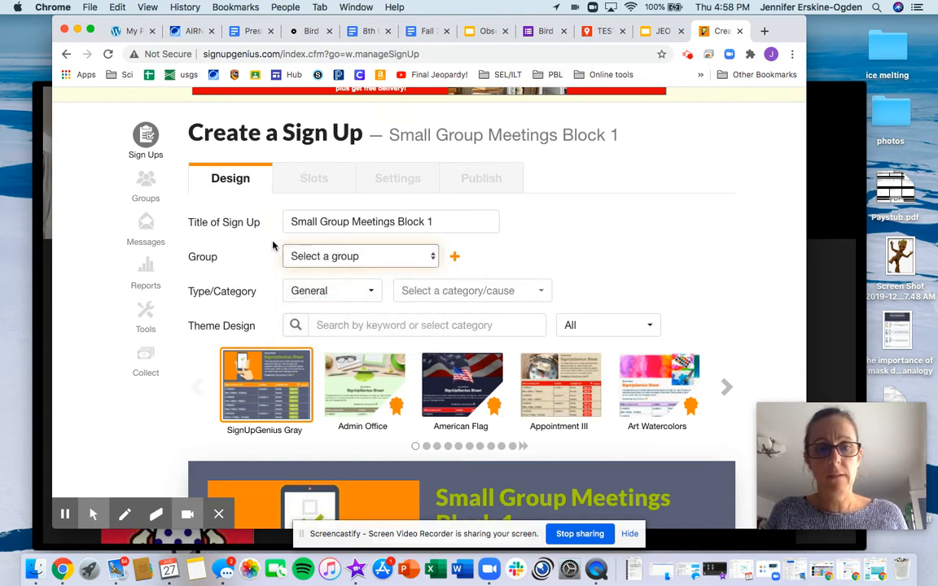
{"action": "left_click", "coordinate": [436, 221]}
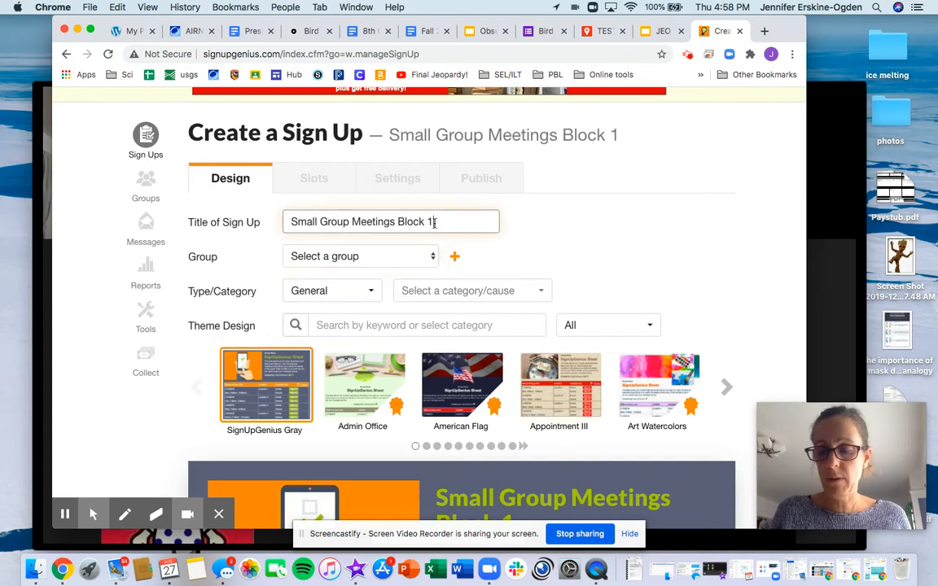
{"action": "key", "text": "BackSpace"}
{"action": "type", "text": "4"}
Step: Create a new group named "4th period science 8th grade" for this sign up
{"action": "left_click", "coordinate": [341, 257]}
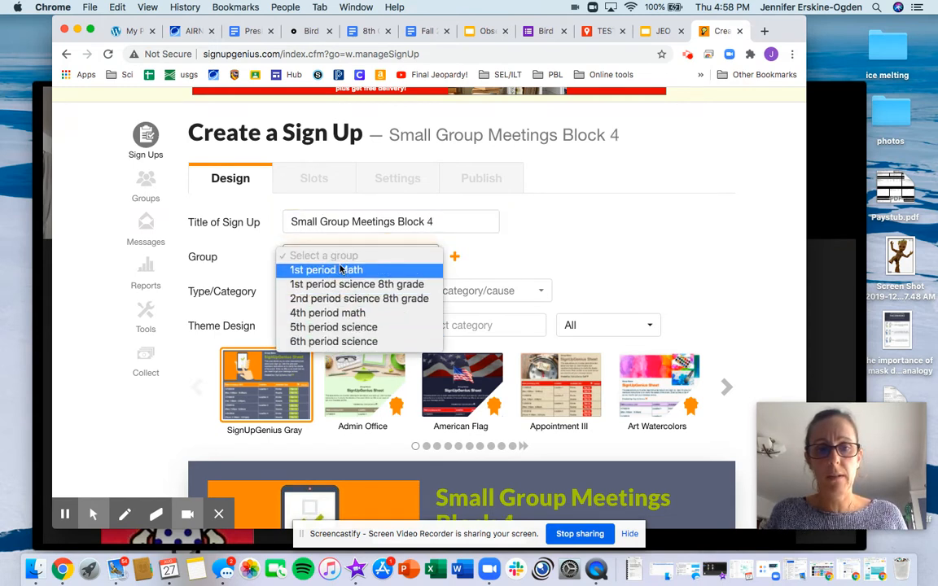
{"action": "left_click", "coordinate": [454, 257]}
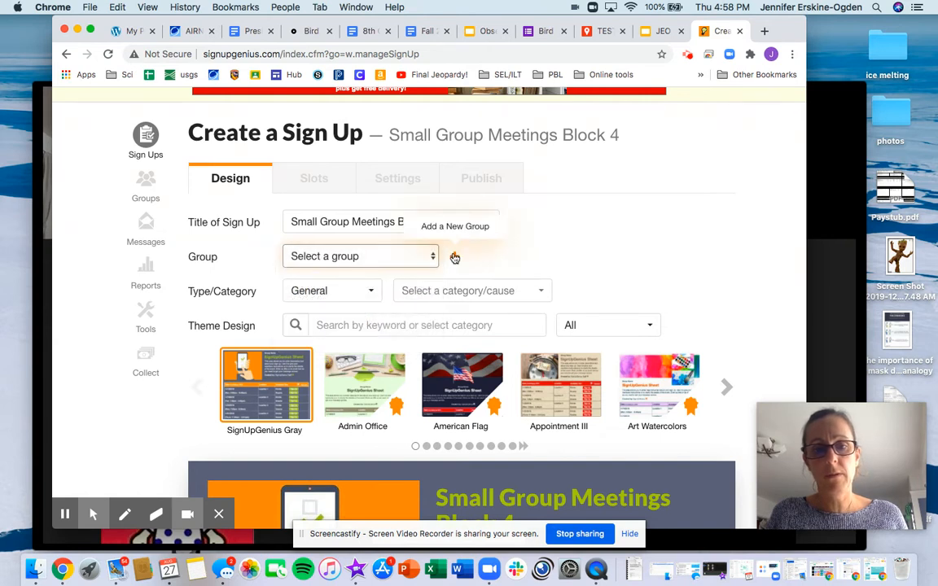
{"action": "left_click", "coordinate": [454, 257]}
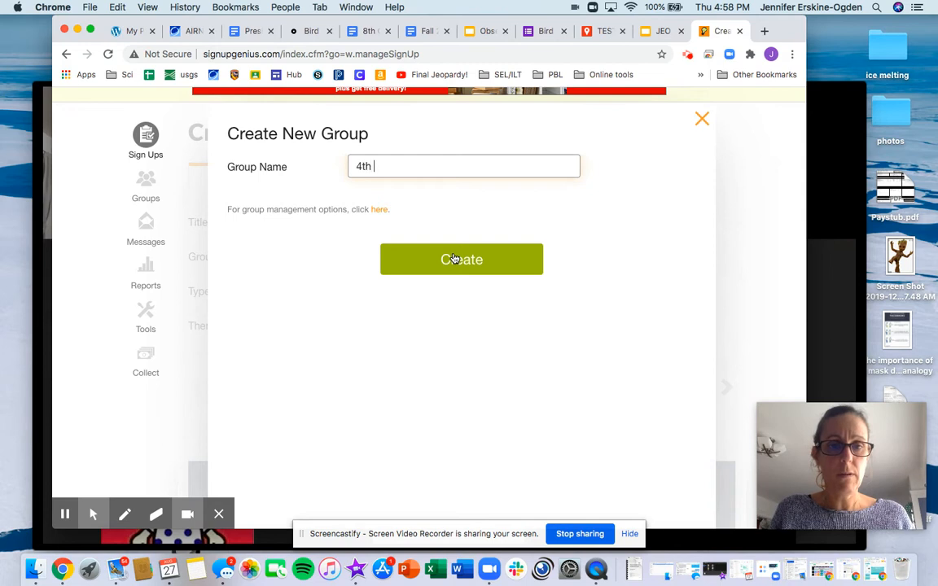
{"action": "type", "text": "4th period scie"}
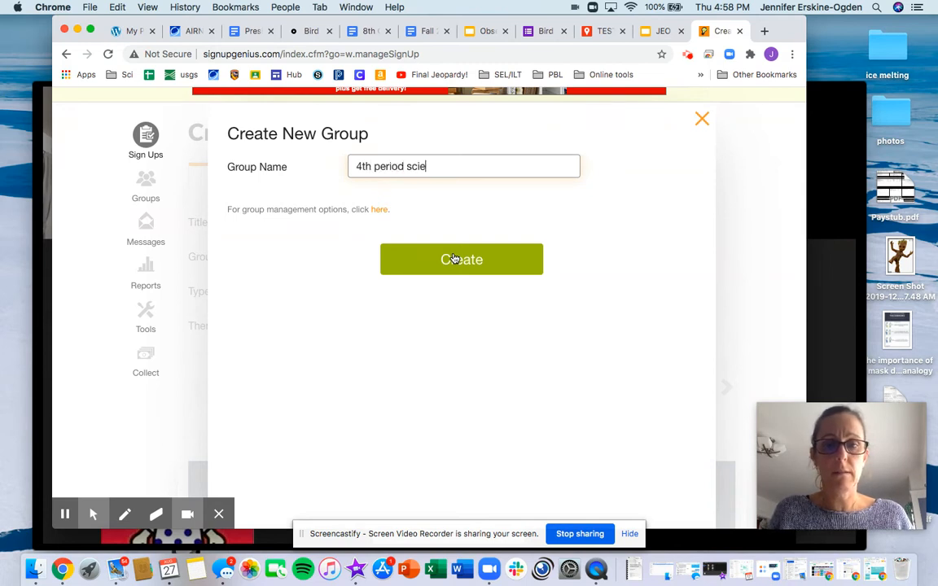
{"action": "type", "text": "nce 8th grade"}
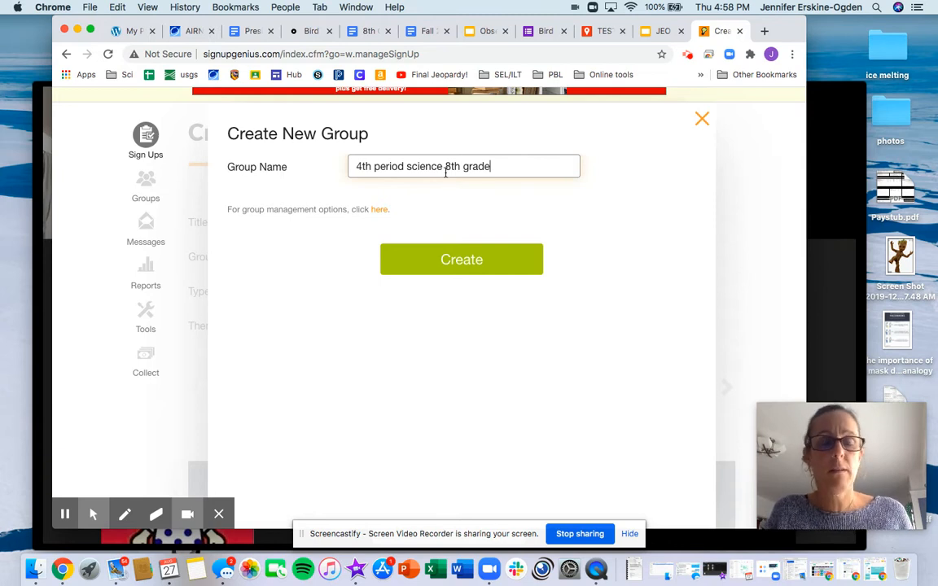
{"action": "left_click", "coordinate": [461, 261]}
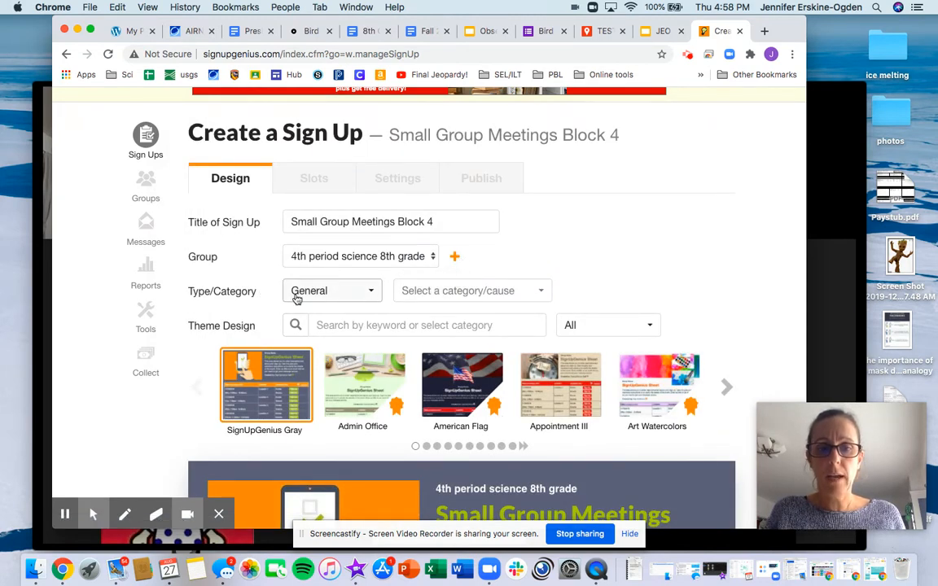
Step: Set the sign up's category to Education and apply the Space theme, found by searching the theme designs for "science"
{"action": "left_click", "coordinate": [438, 294]}
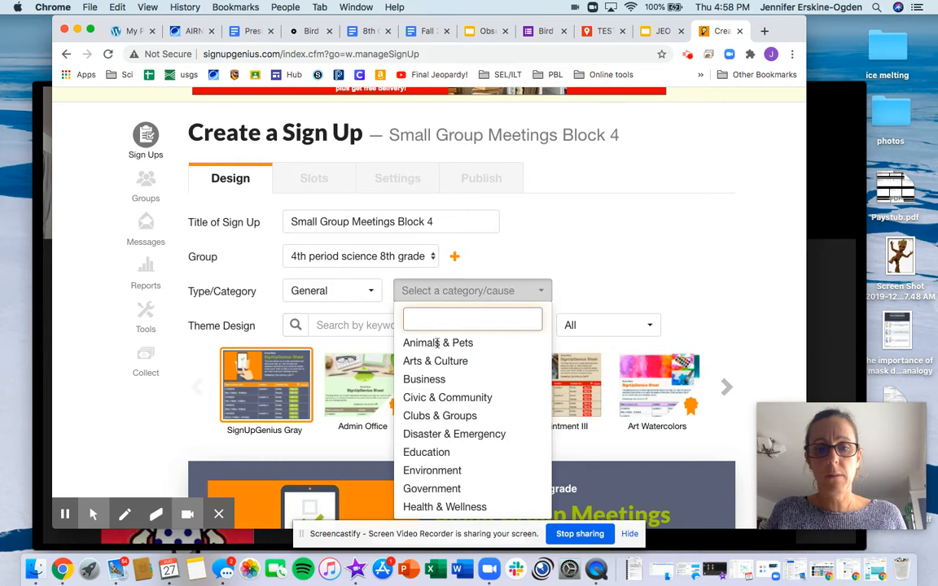
{"action": "left_click", "coordinate": [435, 453]}
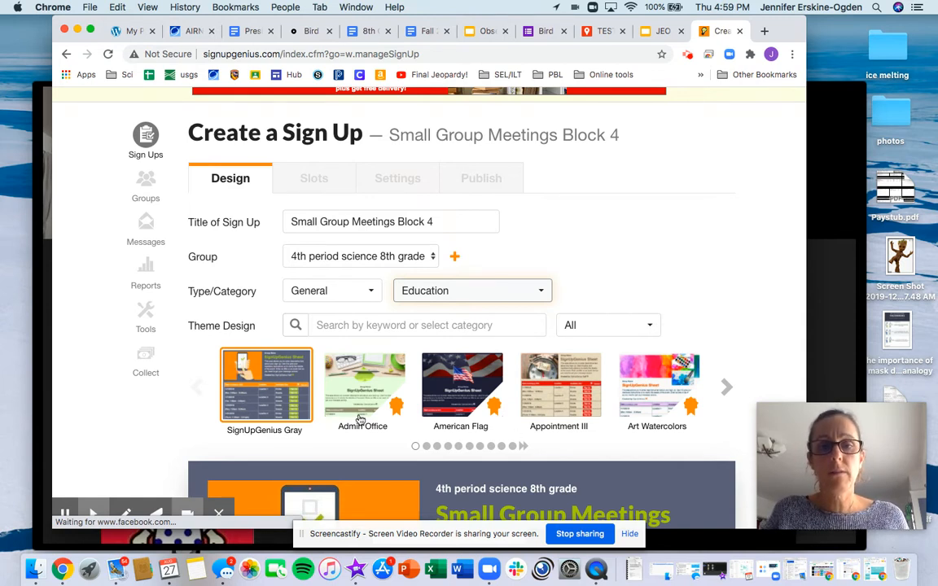
{"action": "left_click", "coordinate": [346, 328]}
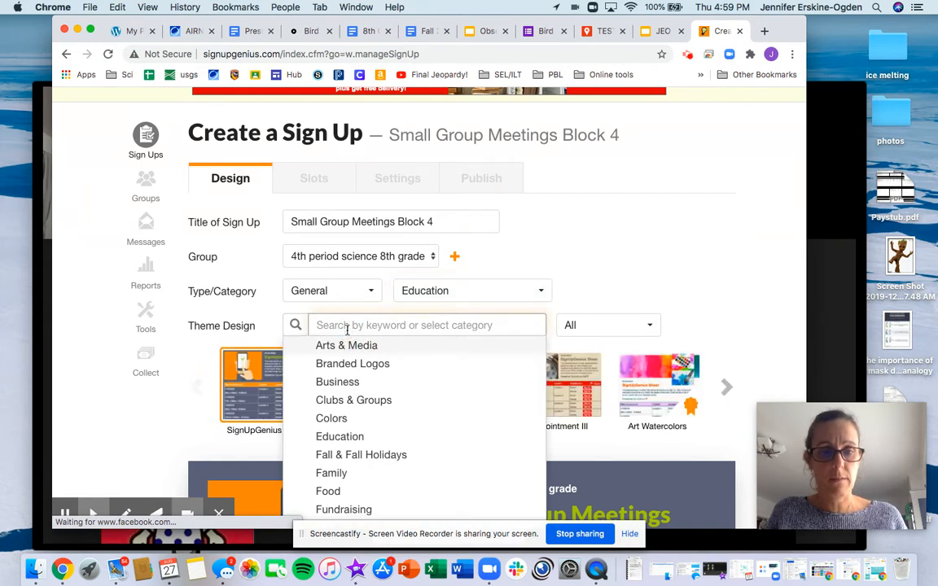
{"action": "type", "text": "science"}
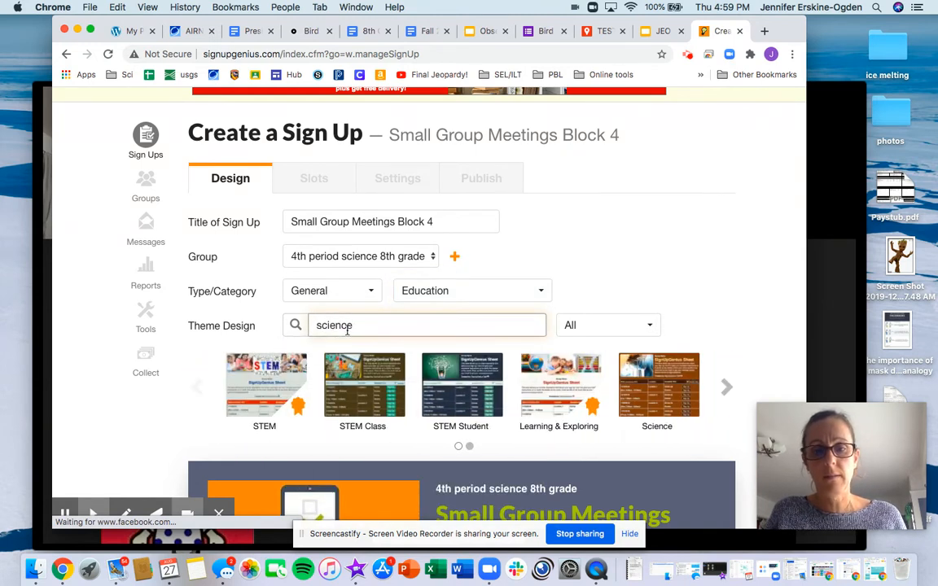
{"action": "left_click", "coordinate": [726, 386]}
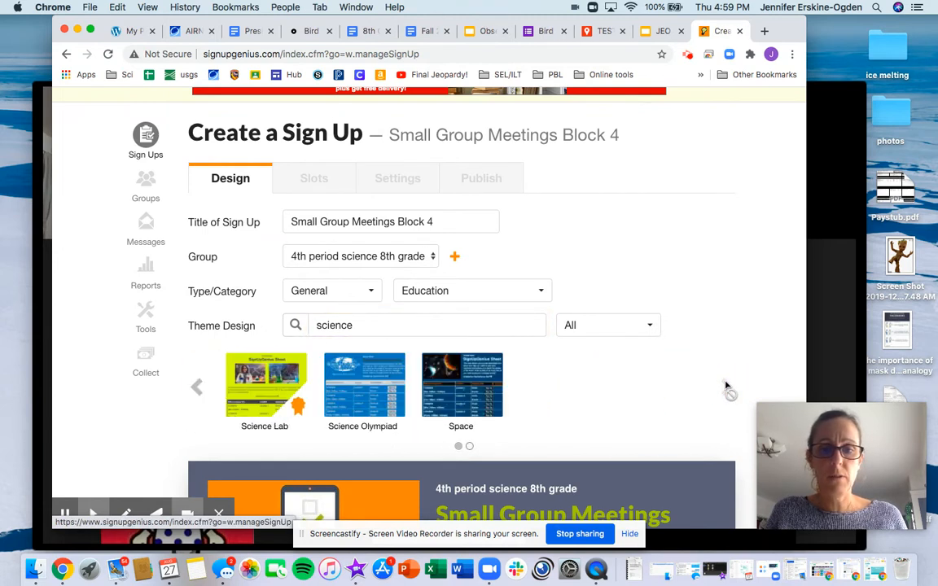
{"action": "left_click", "coordinate": [446, 386]}
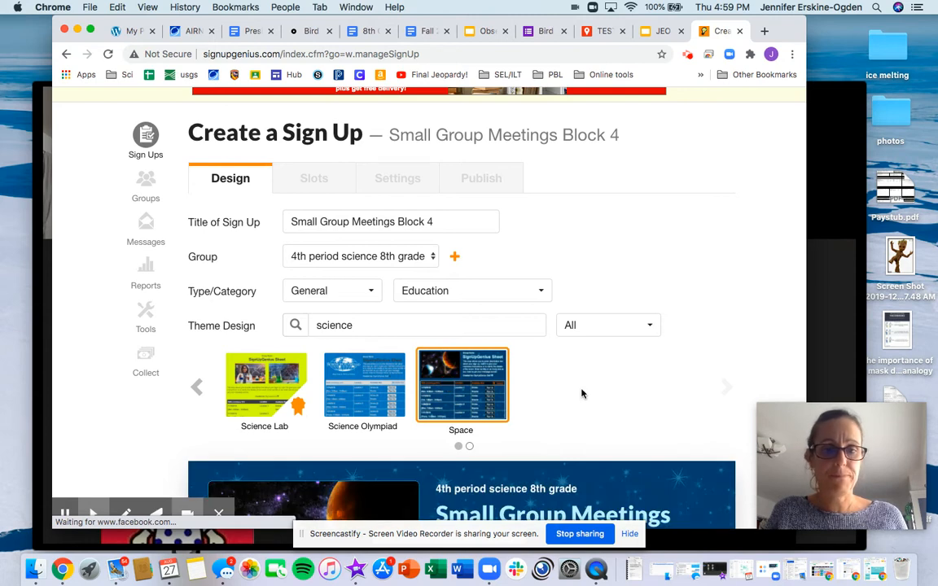
Step: Replace the sign up's default description with "This sign up if for small group Synchronous meetings on Fridays."
{"action": "scroll", "coordinate": [581, 394], "scroll_direction": "down", "scroll_amount": 10}
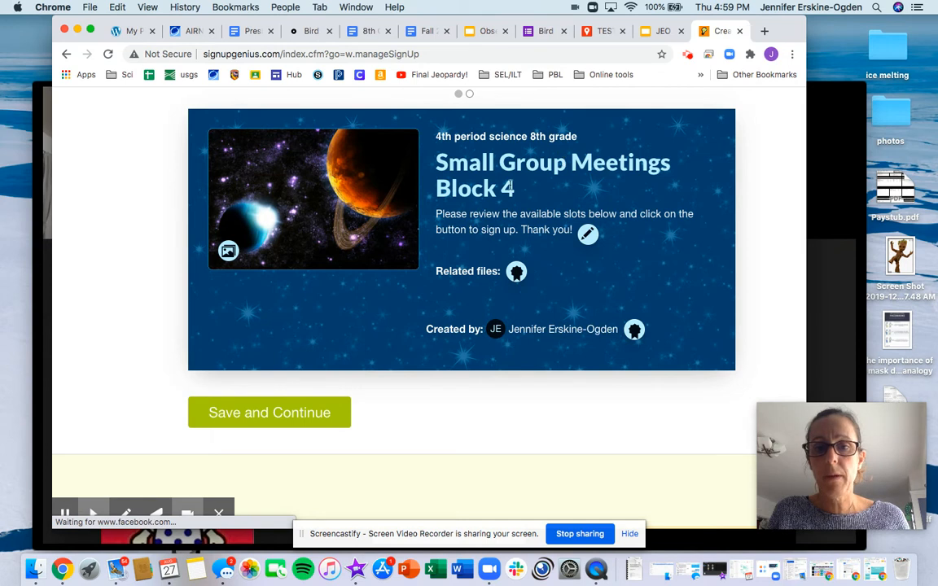
{"action": "left_click", "coordinate": [587, 235]}
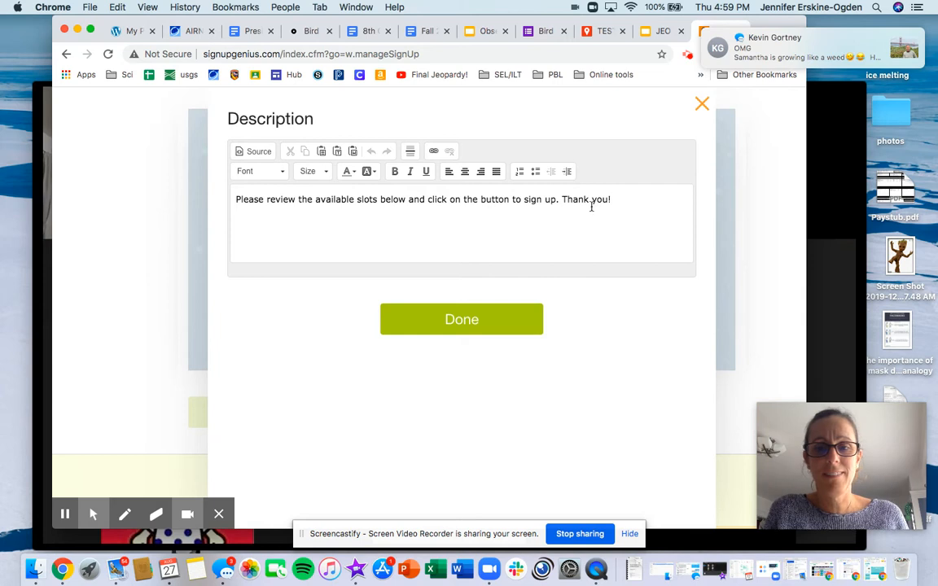
{"action": "left_click_drag", "start_coordinate": [620, 199], "coordinate": [234, 201]}
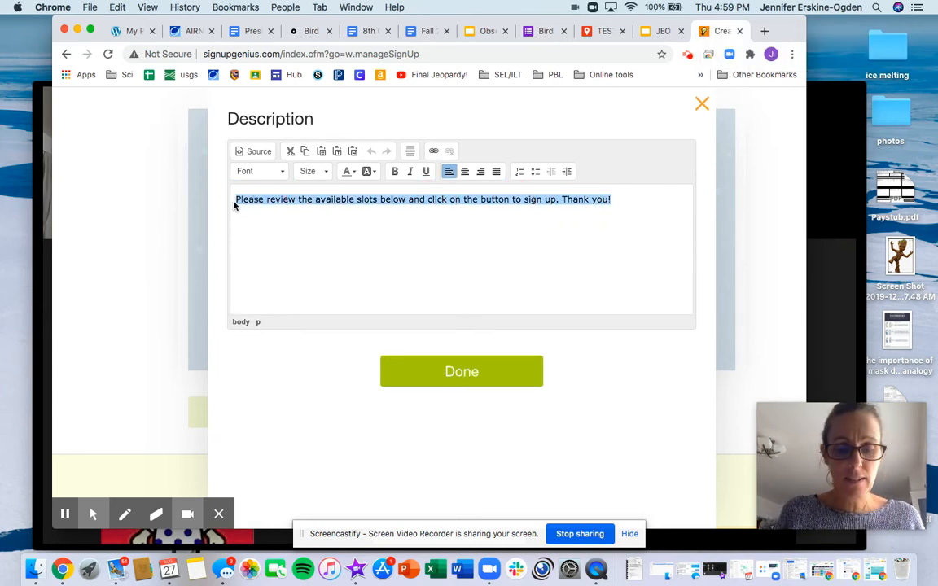
{"action": "type", "text": "This sign up if"}
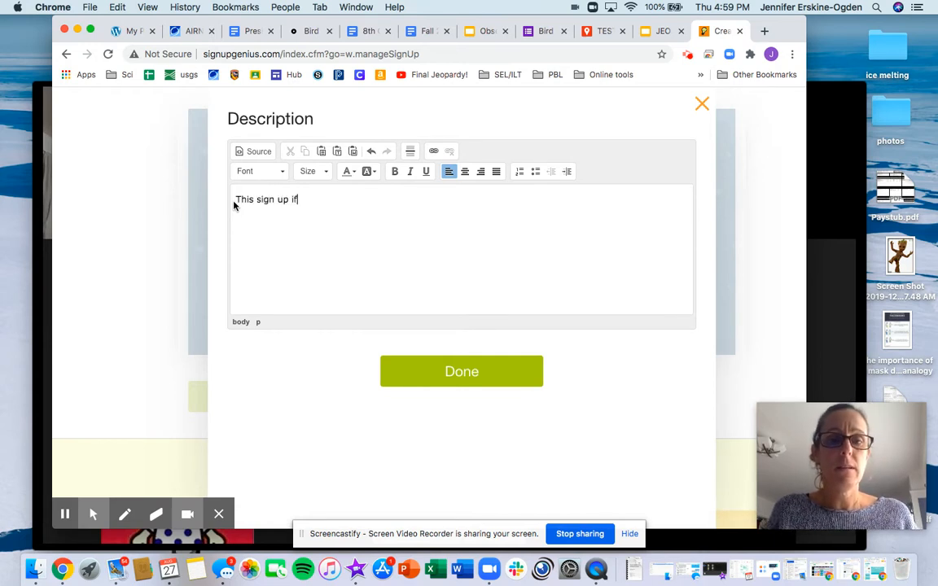
{"action": "type", "text": " for small gr"}
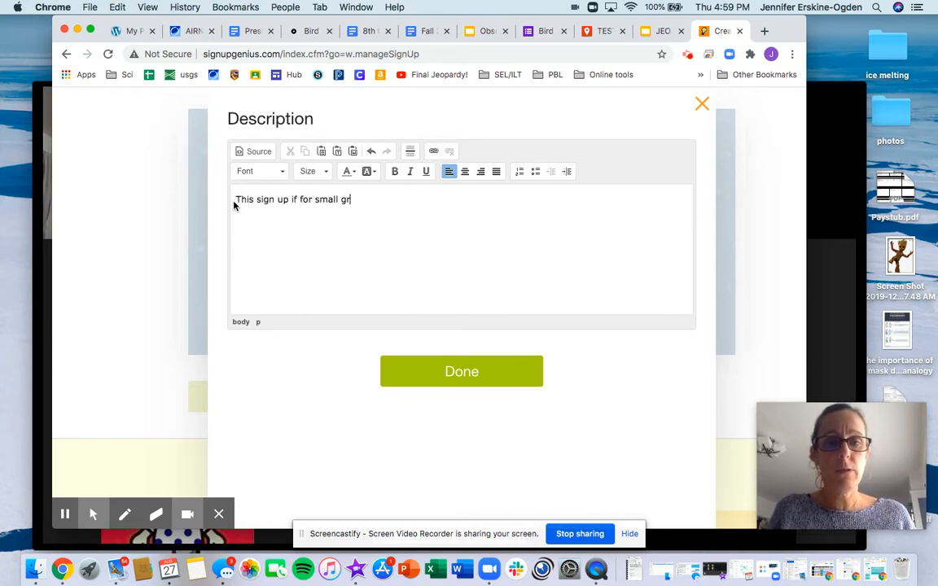
{"action": "type", "text": "oup Synchronous meet"}
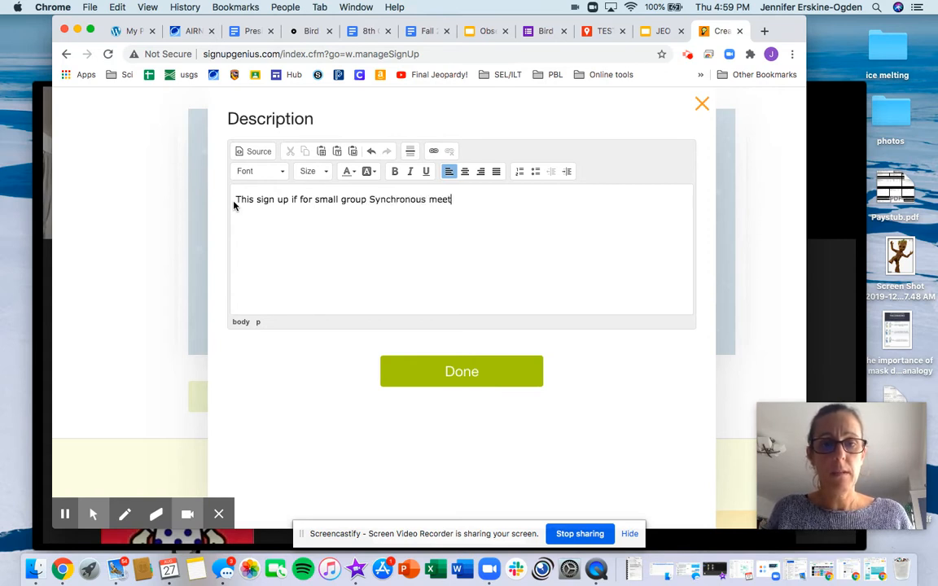
{"action": "type", "text": "ings o"}
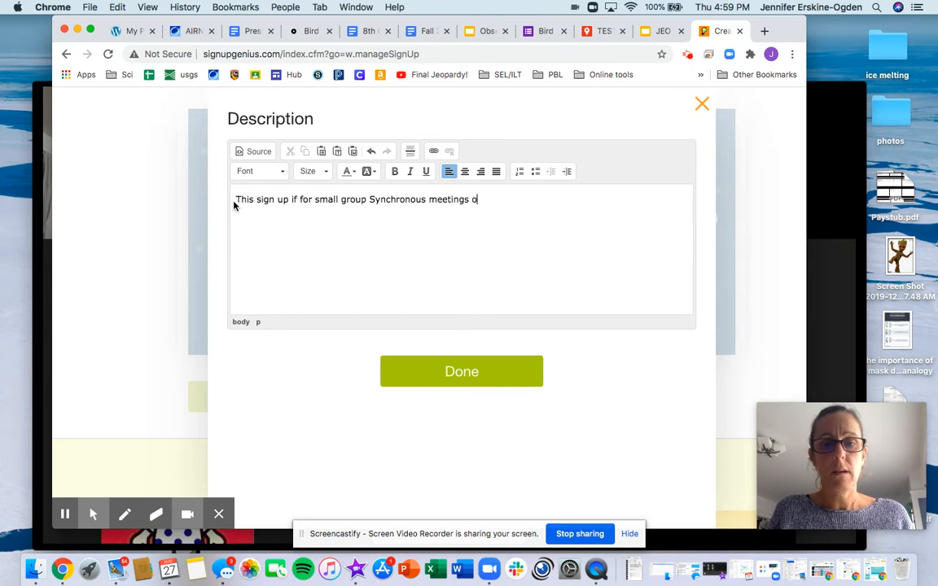
{"action": "type", "text": "n T"}
{"action": "key", "text": "BackSpace"}
{"action": "key", "text": "BackSpace"}
{"action": "type", "text": "Fridays."}
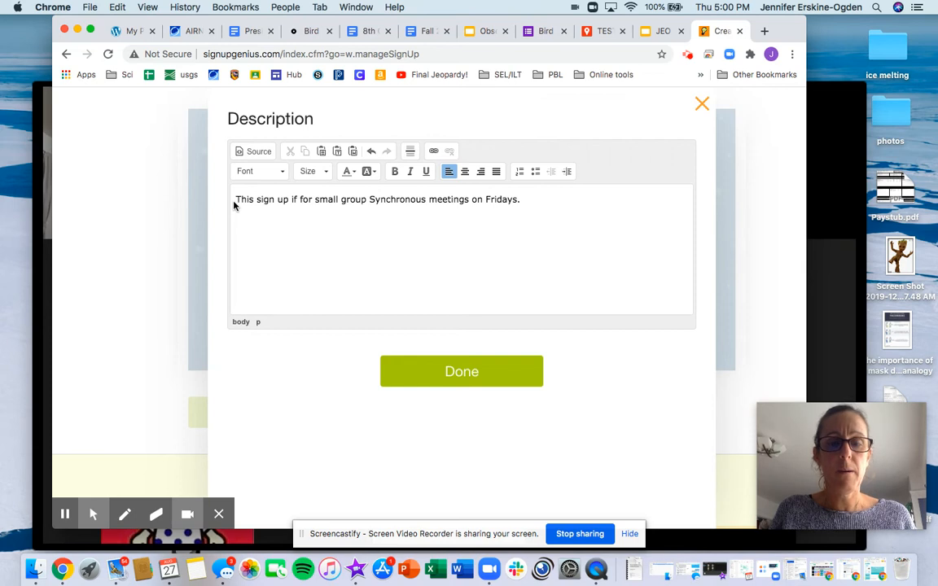
Step: Continue the description with "The time you sign up for will remain your time for the rest of the trimester."
{"action": "type", "text": "The time "}
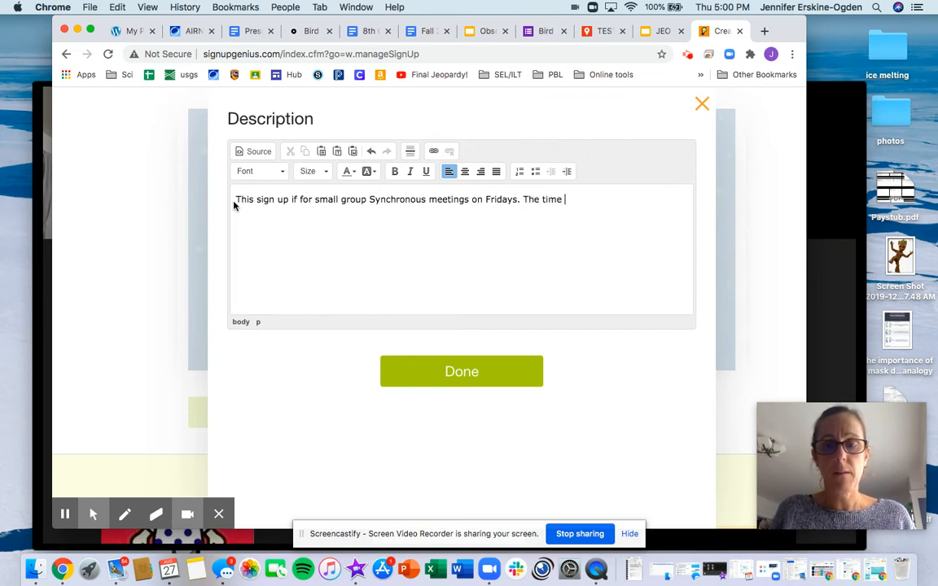
{"action": "type", "text": "you sign up for"}
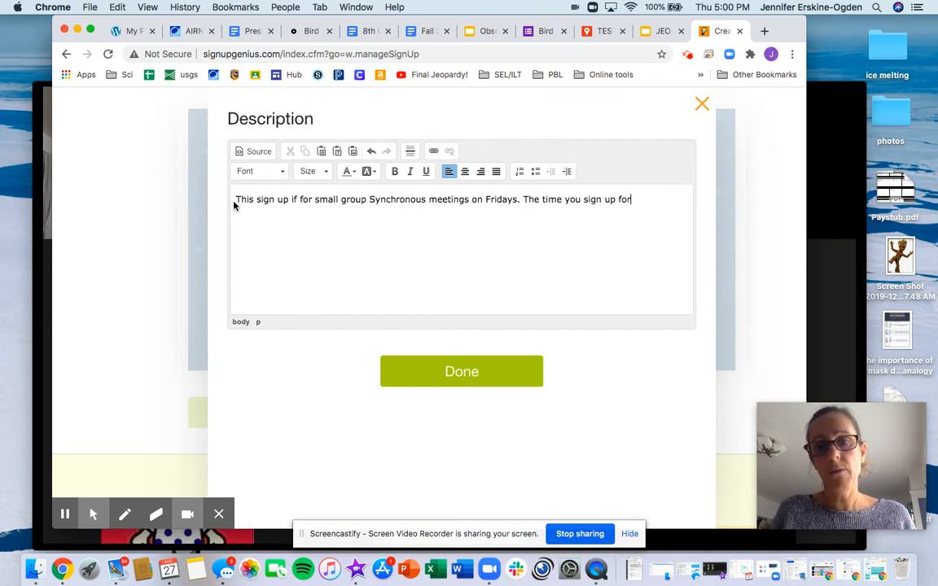
{"action": "type", "text": " will remain "}
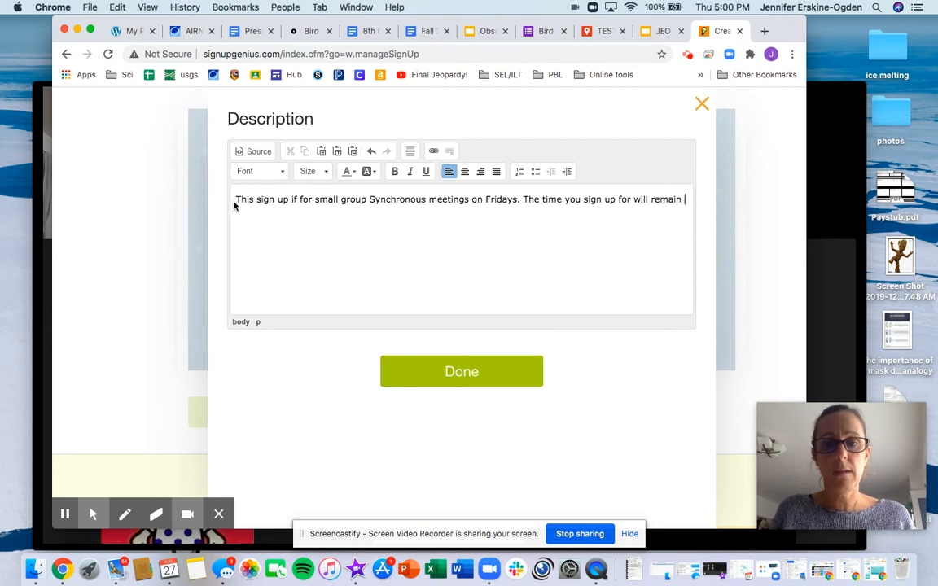
{"action": "type", "text": "your time for t"}
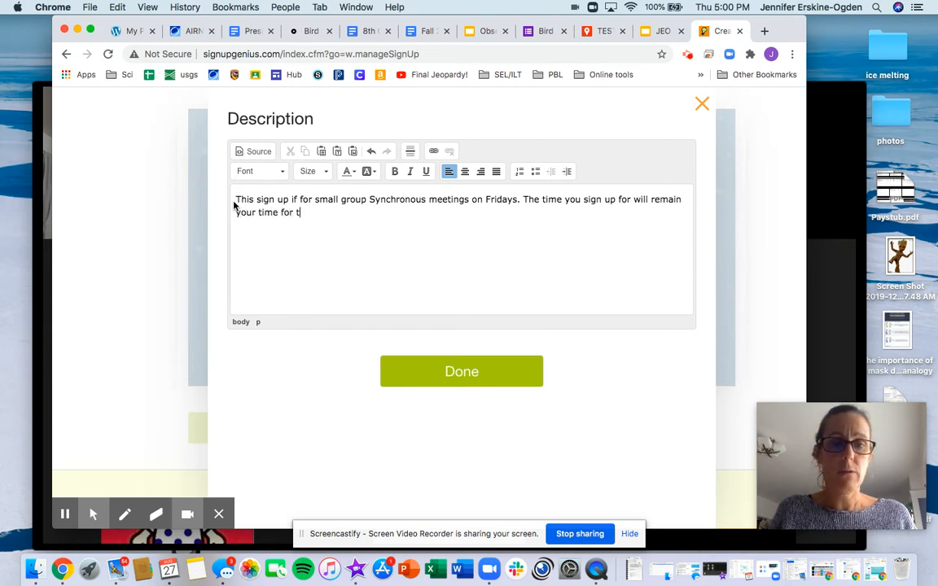
{"action": "type", "text": "he rest of the tri"}
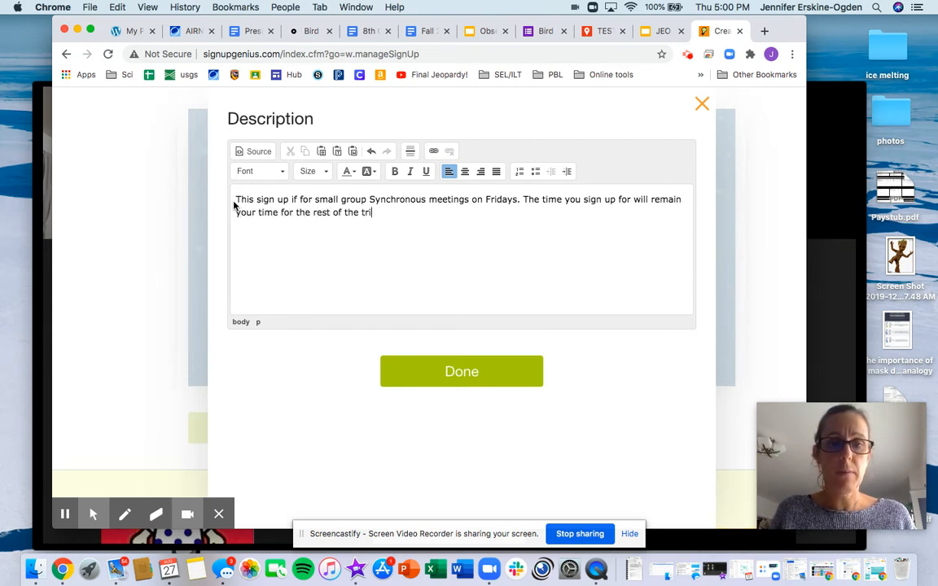
{"action": "type", "text": "mester. "}
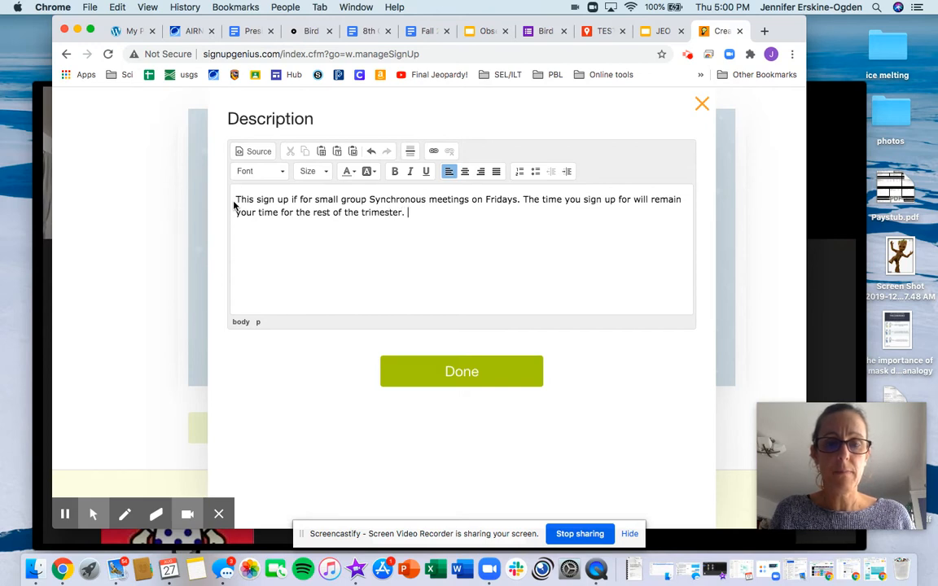
Step: End the description with "Please let me know if you need to switch times." and save it
{"action": "type", "text": "Pleas"}
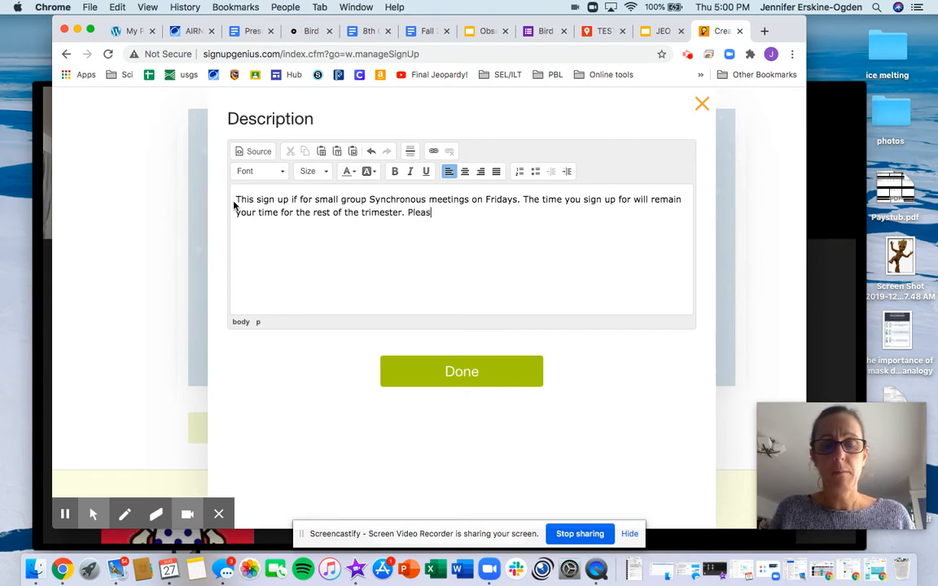
{"action": "type", "text": "e let me know i"}
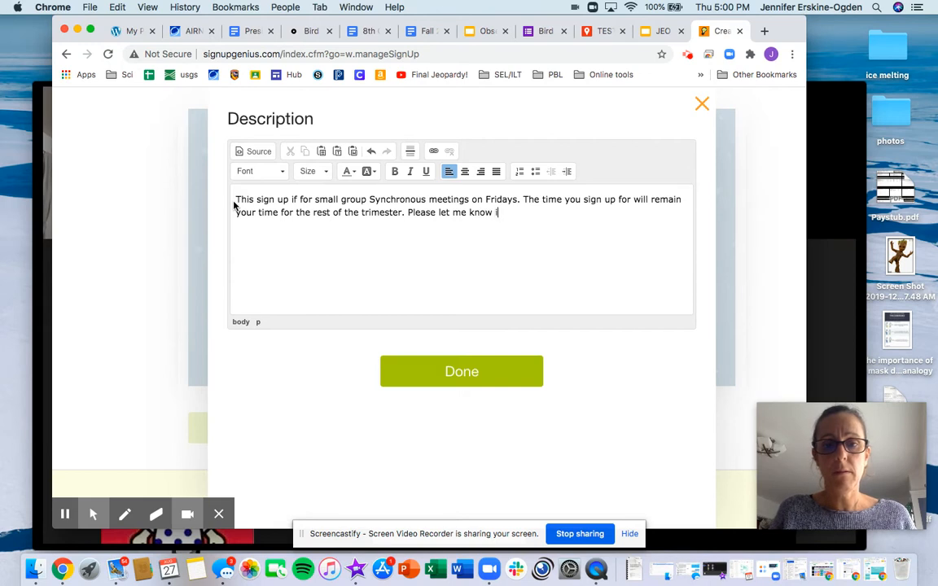
{"action": "type", "text": "f you need to sw"}
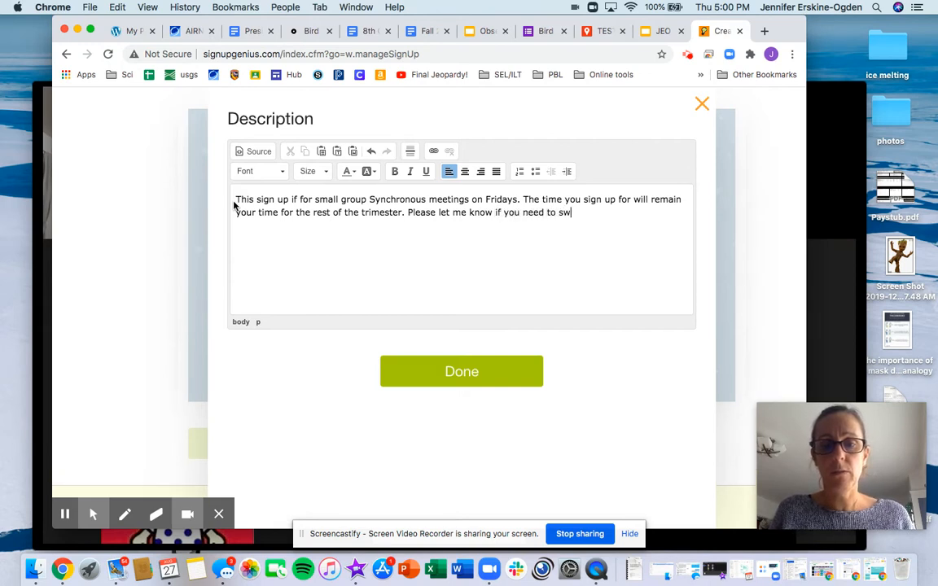
{"action": "type", "text": "itch times."}
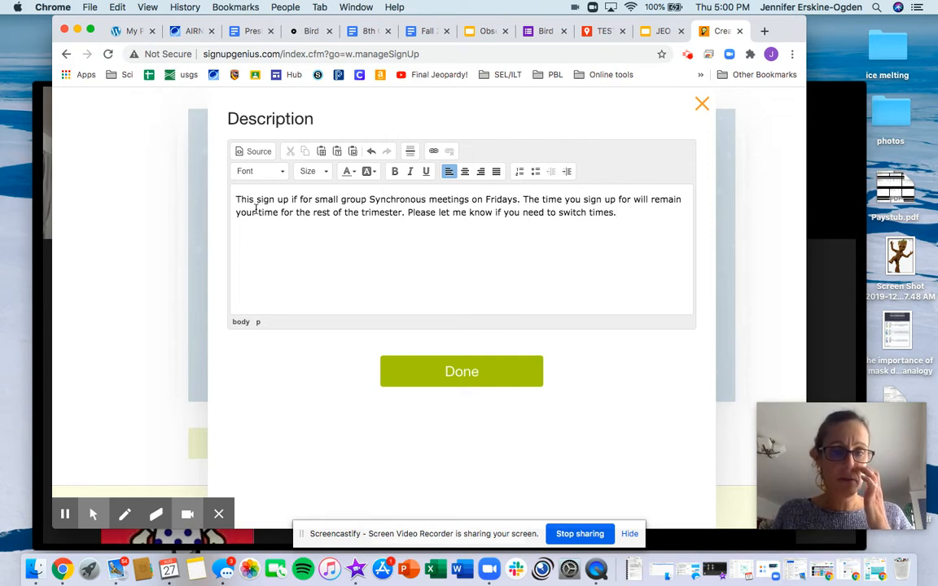
{"action": "left_click", "coordinate": [462, 381]}
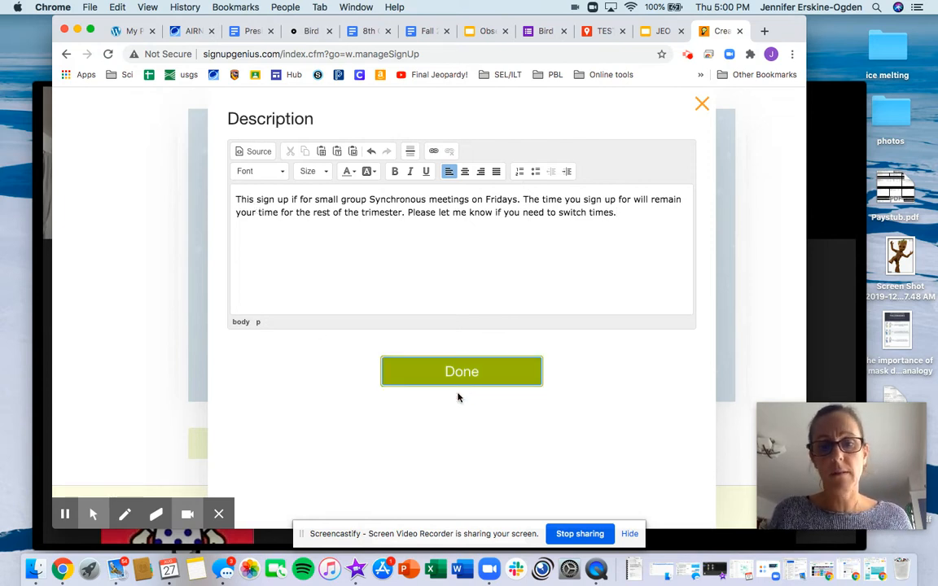
{"action": "left_click", "coordinate": [456, 372]}
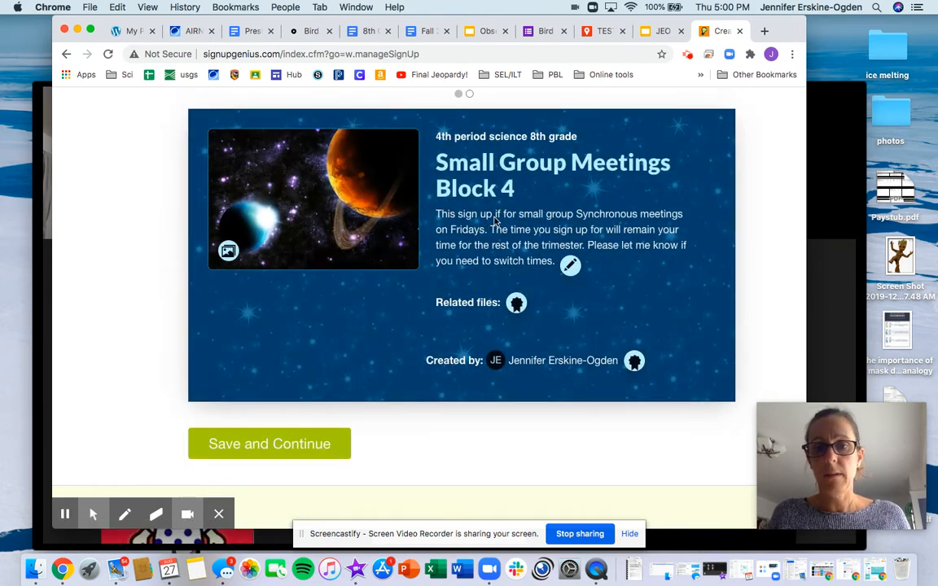
Step: Correct "if" to "is" in the description's first sentence, and save the design to continue to the slots
{"action": "left_click", "coordinate": [570, 266]}
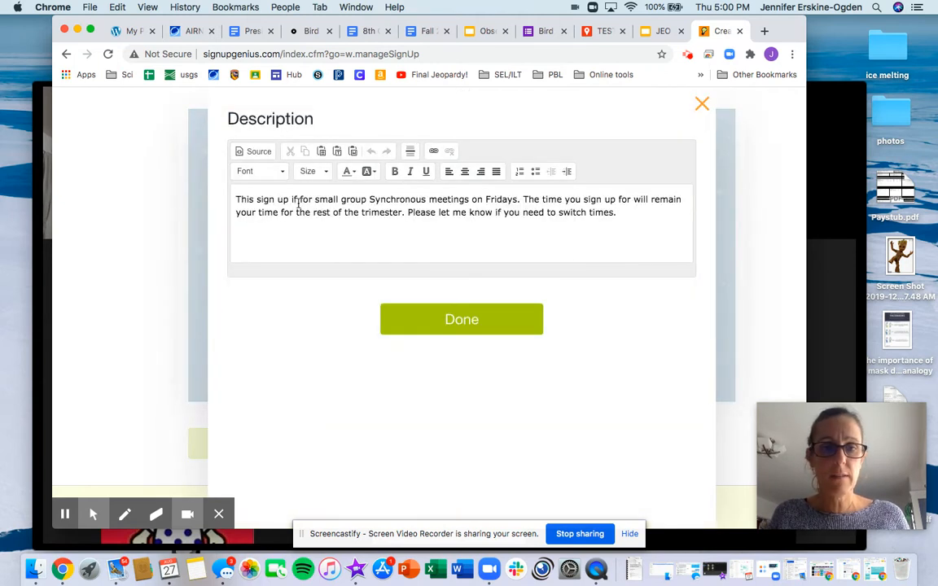
{"action": "left_click", "coordinate": [296, 199]}
{"action": "type", "text": "is"}
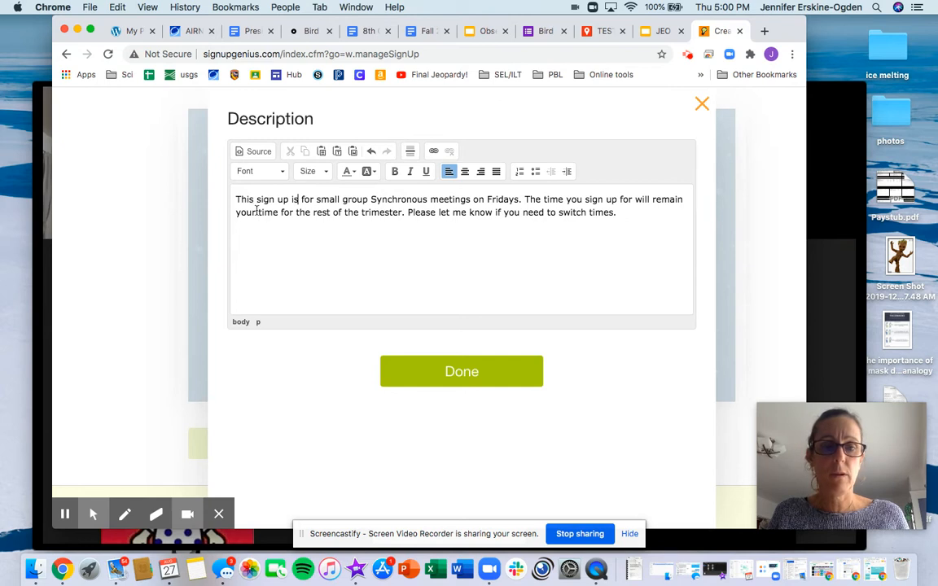
{"action": "left_click", "coordinate": [471, 373]}
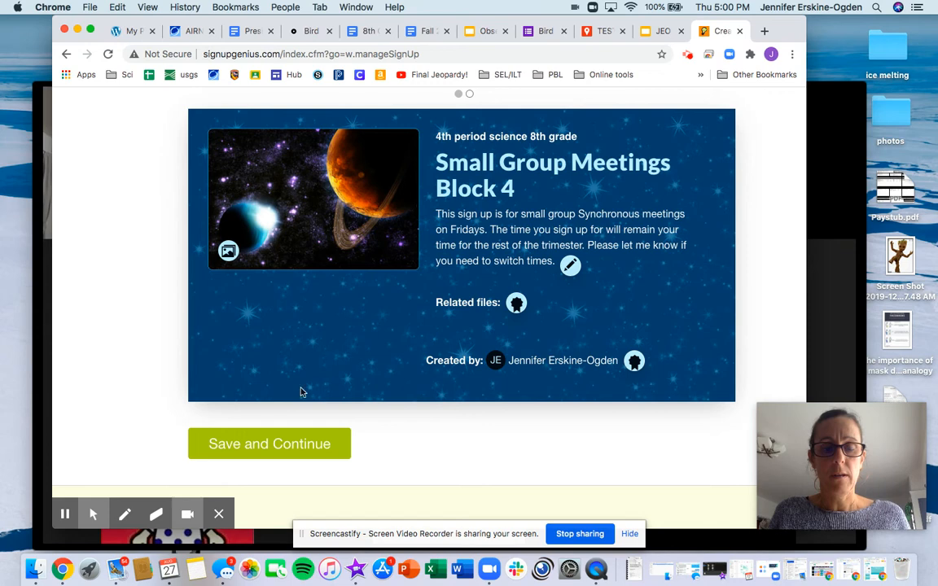
{"action": "left_click", "coordinate": [280, 442]}
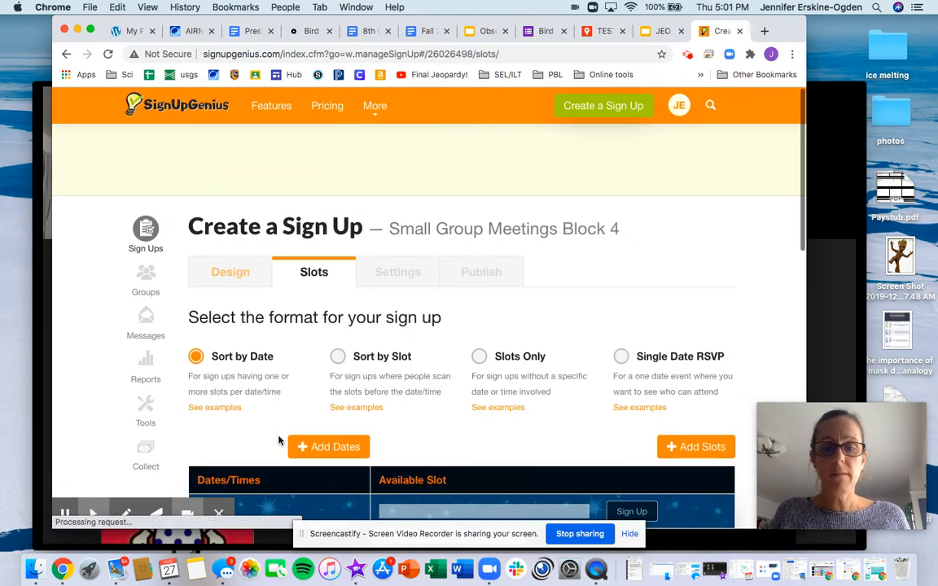
Step: Set the sign up format to Slots Only and its end date to 11/20/2020
{"action": "scroll", "coordinate": [478, 305], "scroll_direction": "down", "scroll_amount": 3}
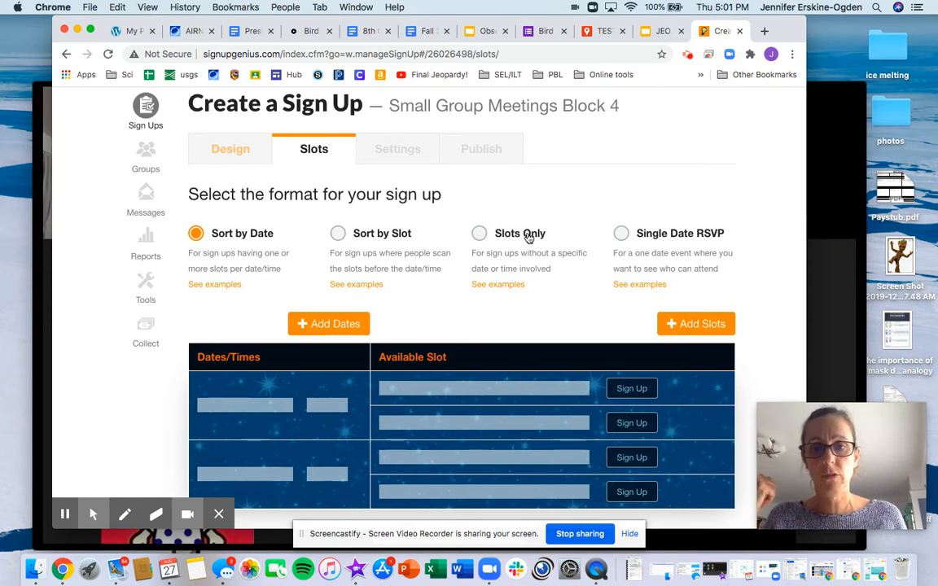
{"action": "left_click", "coordinate": [479, 234]}
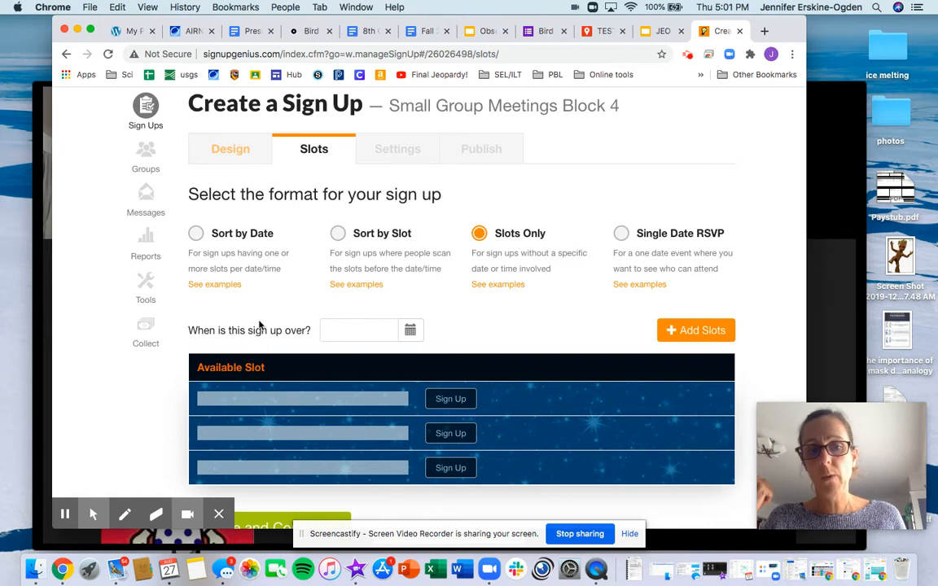
{"action": "left_click", "coordinate": [411, 332]}
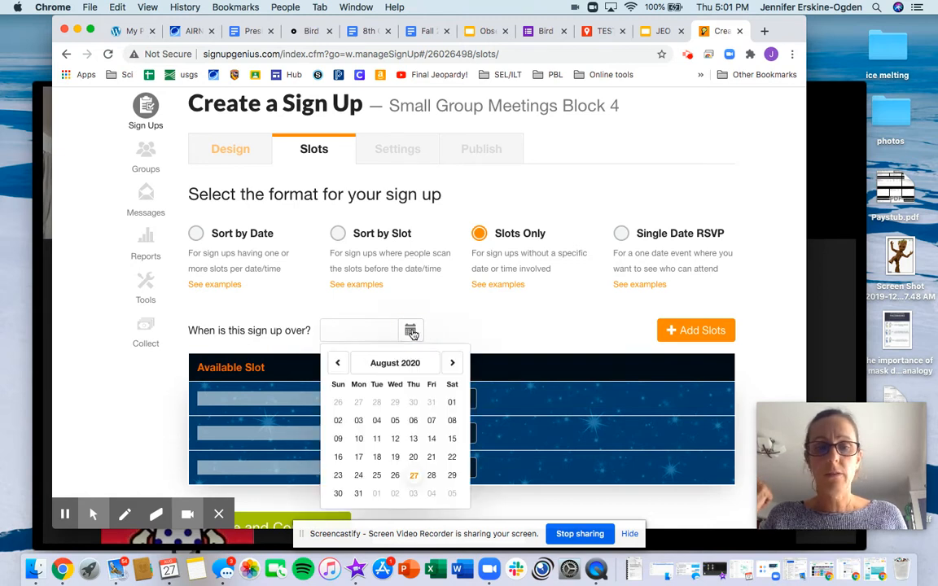
{"action": "left_click", "coordinate": [394, 363]}
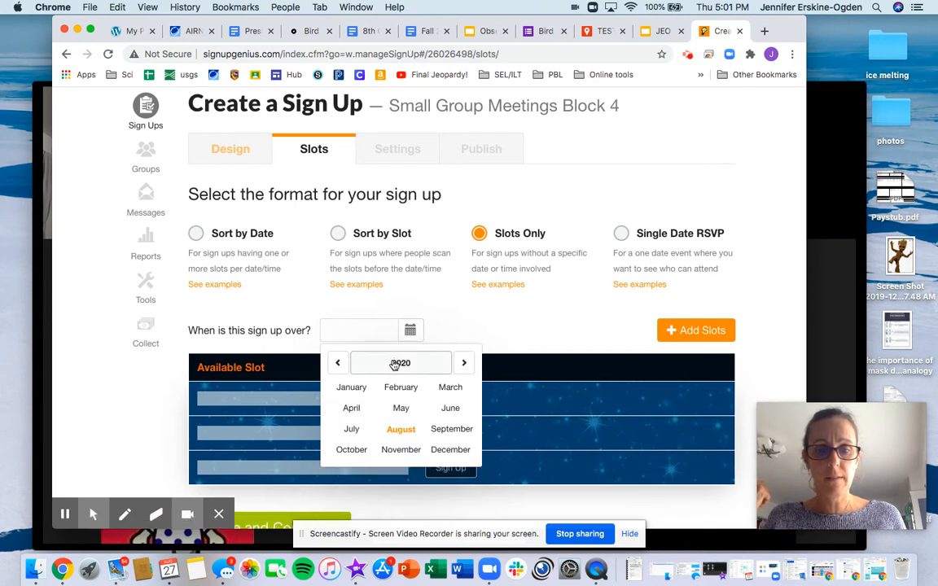
{"action": "left_click", "coordinate": [397, 449]}
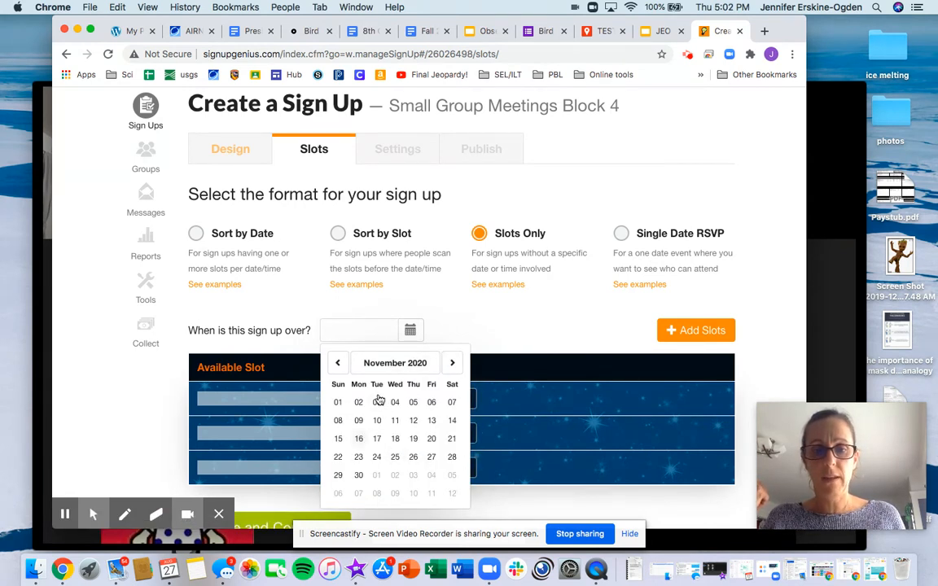
{"action": "left_click", "coordinate": [431, 441]}
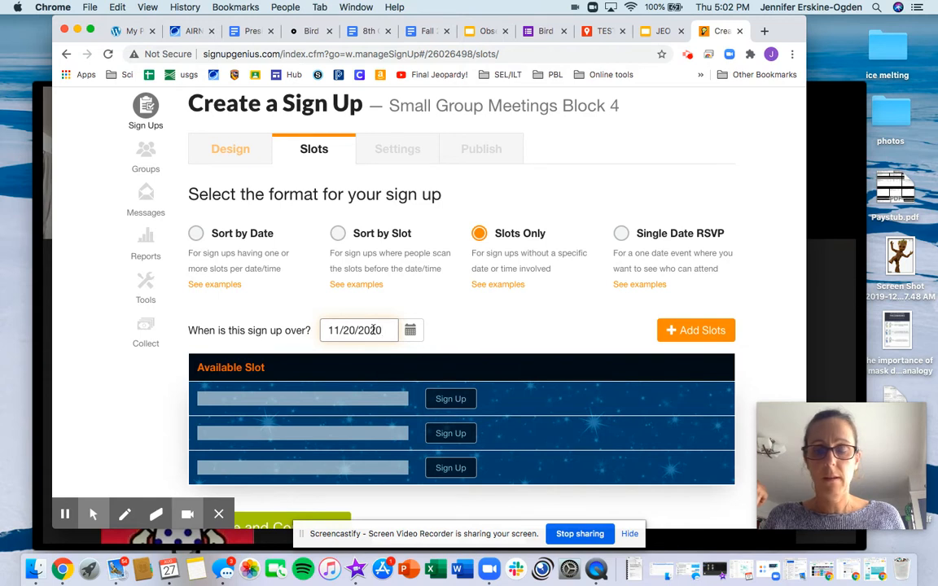
Step: Add a slot titled "9:50-10:05" with 9 wanted, and save it to start another slot
{"action": "left_click", "coordinate": [682, 330]}
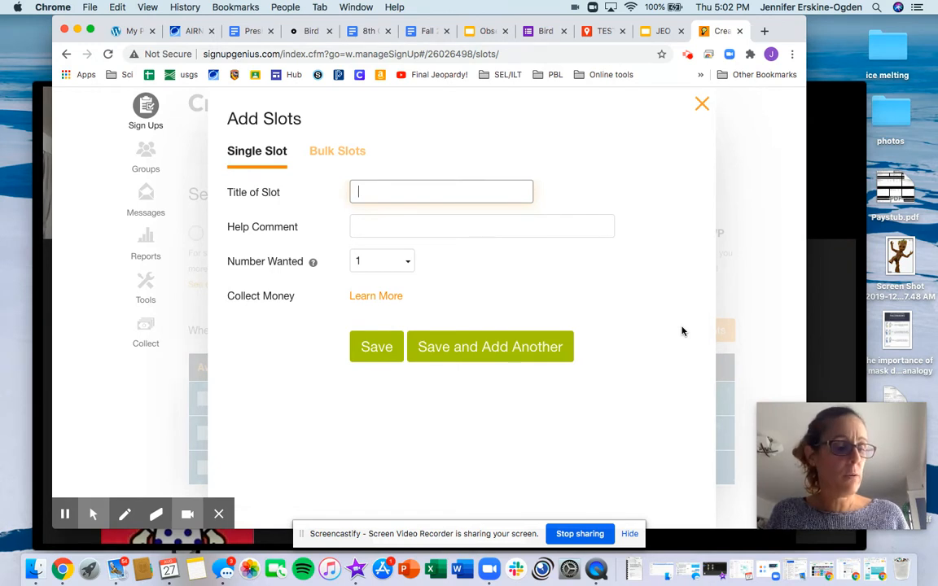
{"action": "type", "text": "9:50-"}
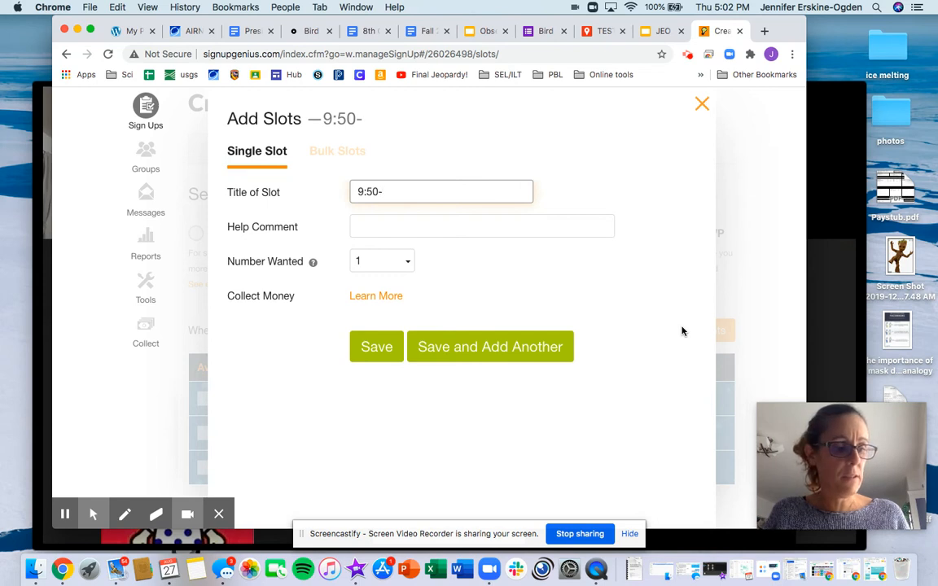
{"action": "type", "text": "10:05"}
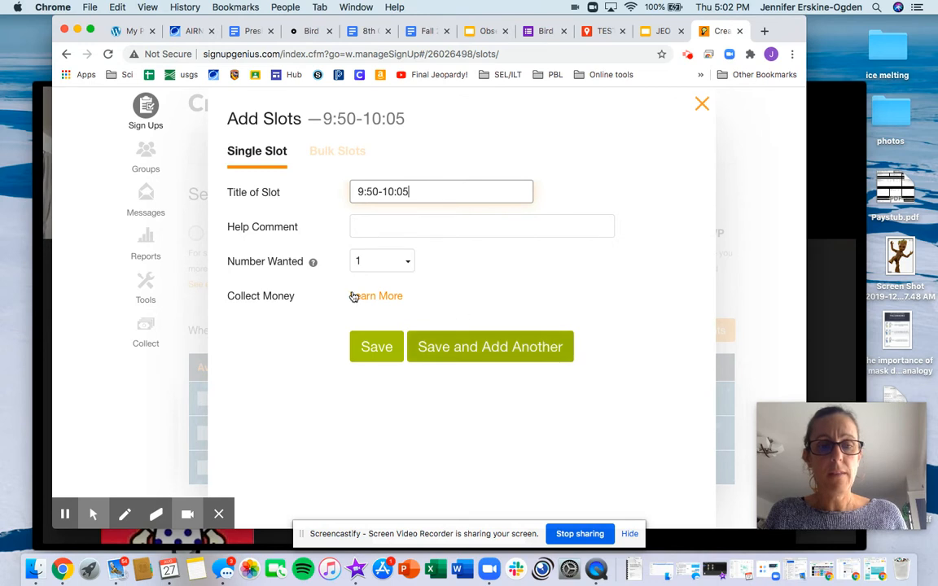
{"action": "left_click", "coordinate": [403, 261]}
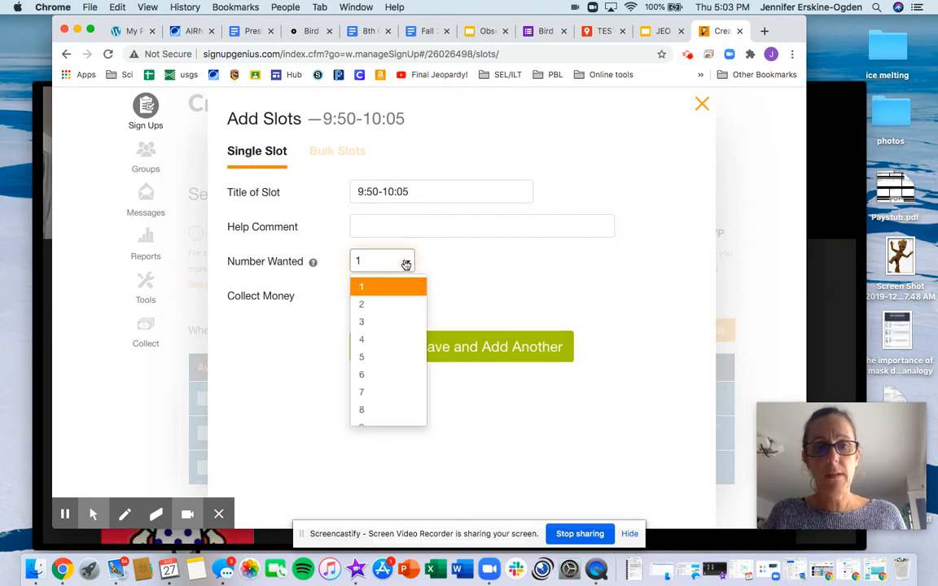
{"action": "scroll", "coordinate": [379, 407], "scroll_direction": "down", "scroll_amount": 1}
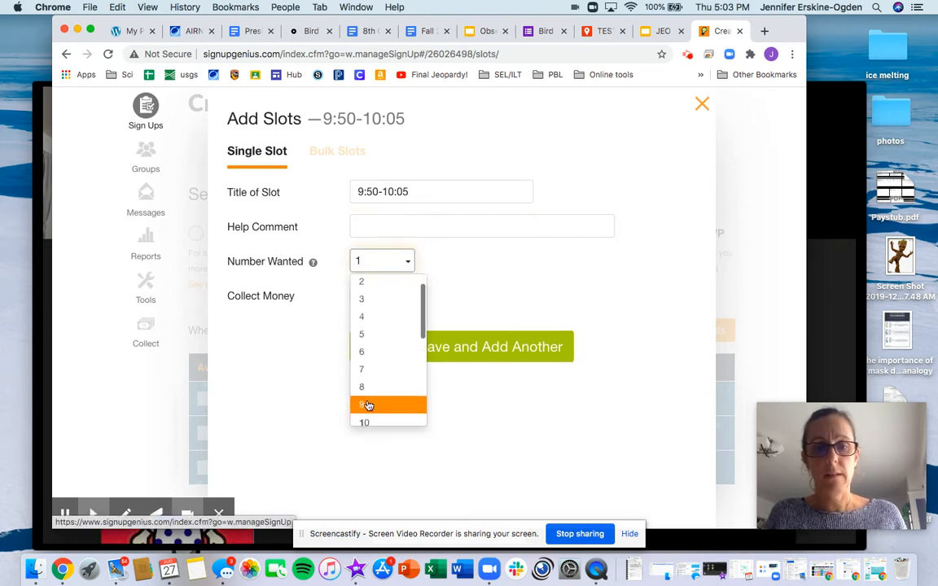
{"action": "left_click", "coordinate": [368, 405]}
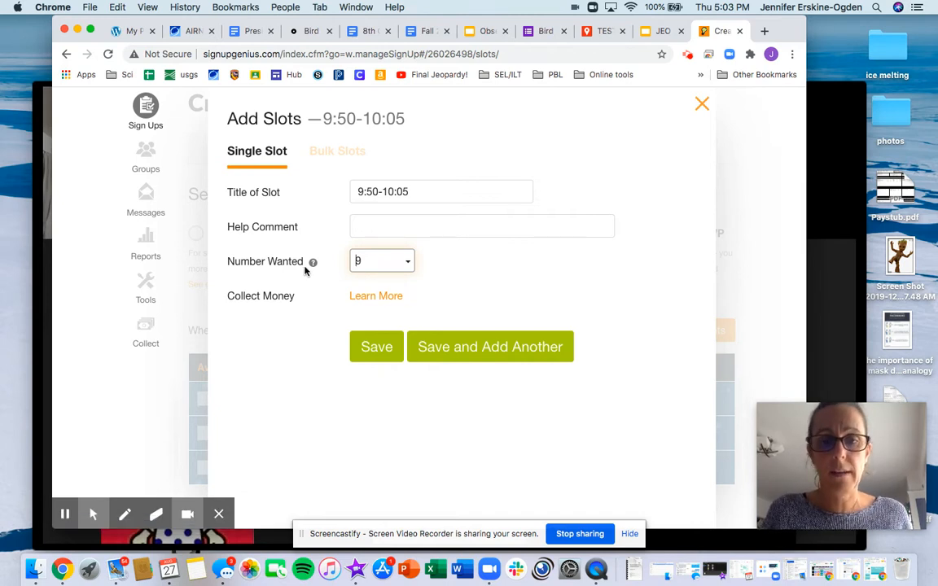
{"action": "left_click", "coordinate": [495, 347]}
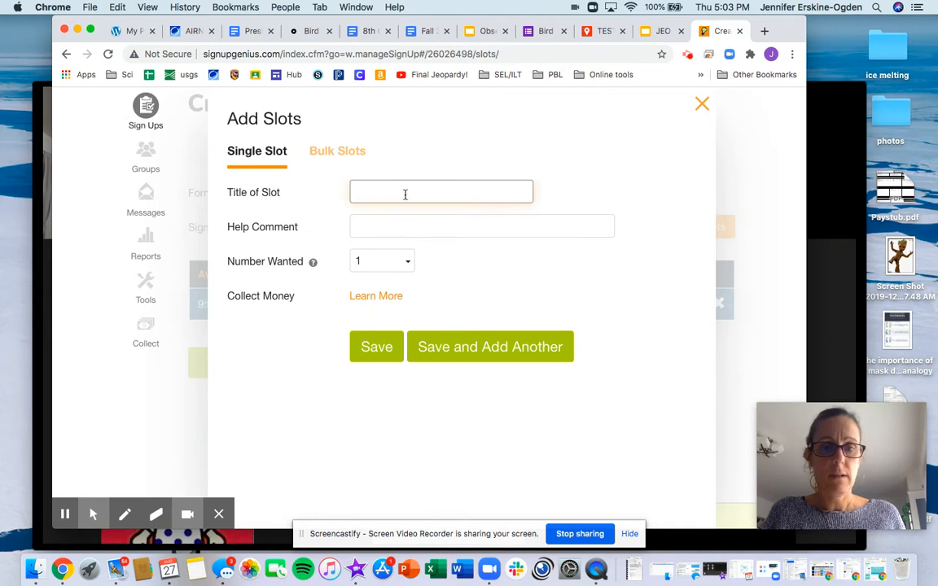
Step: Title the second slot "10:05-10:20" with 9 wanted, and save it to start another slot
{"action": "type", "text": "10:05-"}
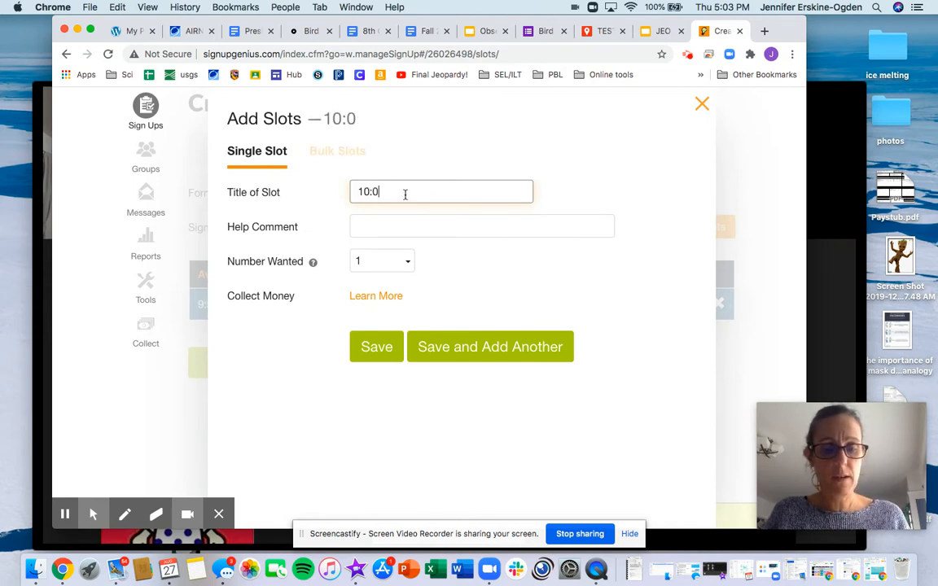
{"action": "type", "text": "20"}
{"action": "left_click", "coordinate": [386, 262]}
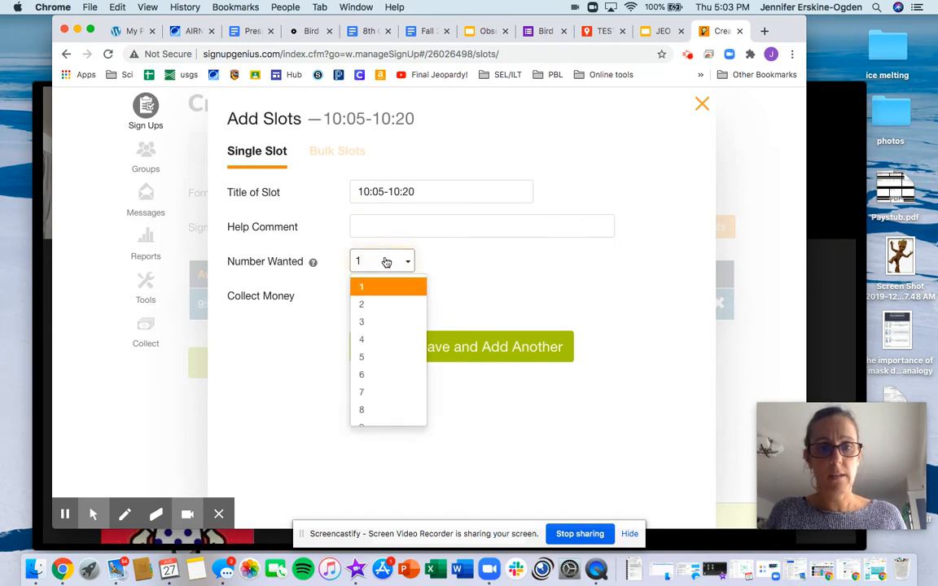
{"action": "scroll", "coordinate": [387, 368], "scroll_direction": "down", "scroll_amount": 2}
{"action": "left_click", "coordinate": [360, 382]}
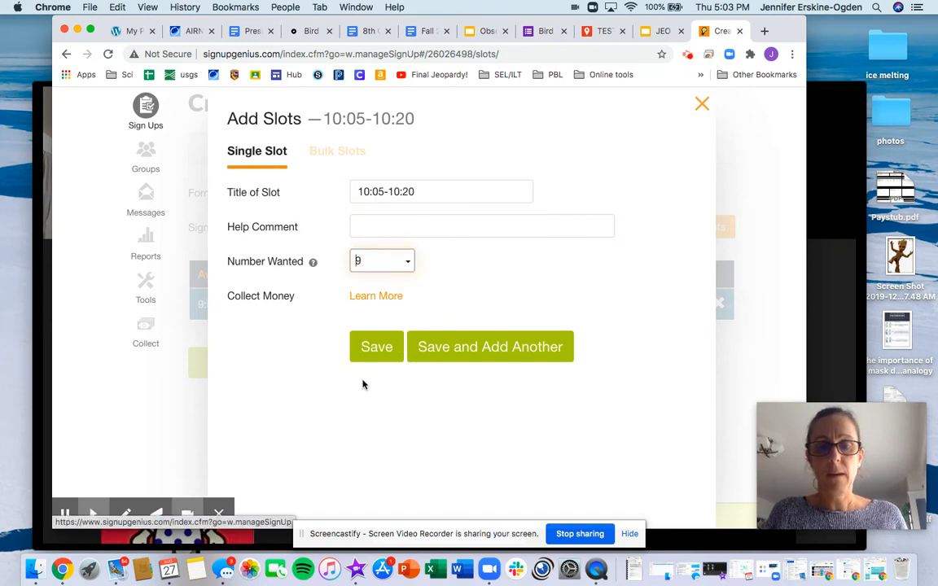
{"action": "left_click", "coordinate": [511, 352]}
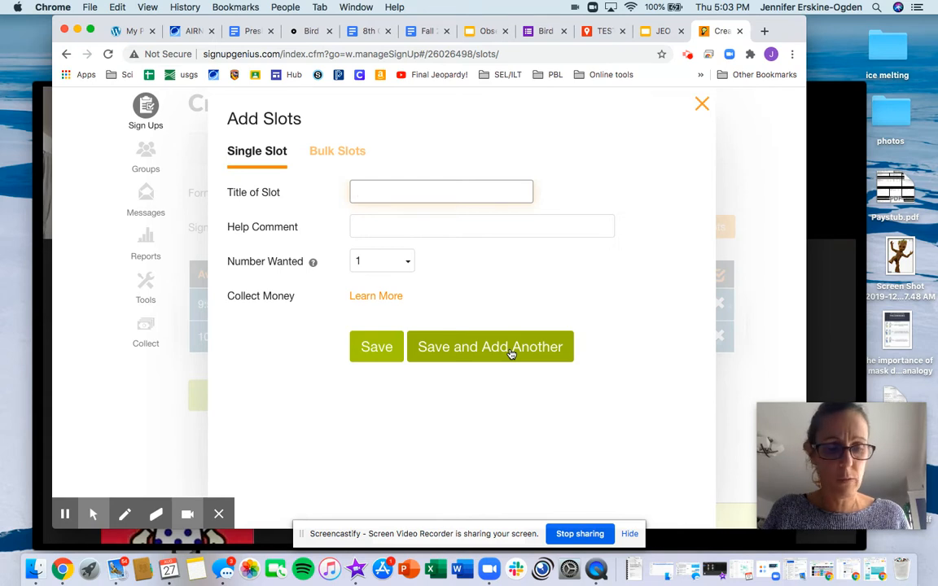
Step: Title the third slot "10:20-10:35" with 9 wanted, and save it to start another slot
{"action": "type", "text": "10:20-"}
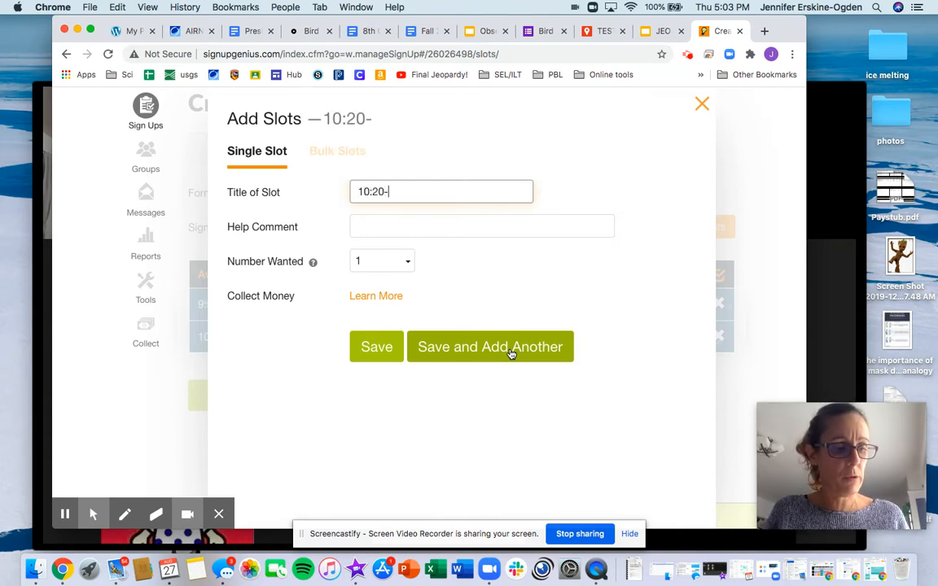
{"action": "type", "text": "10:35"}
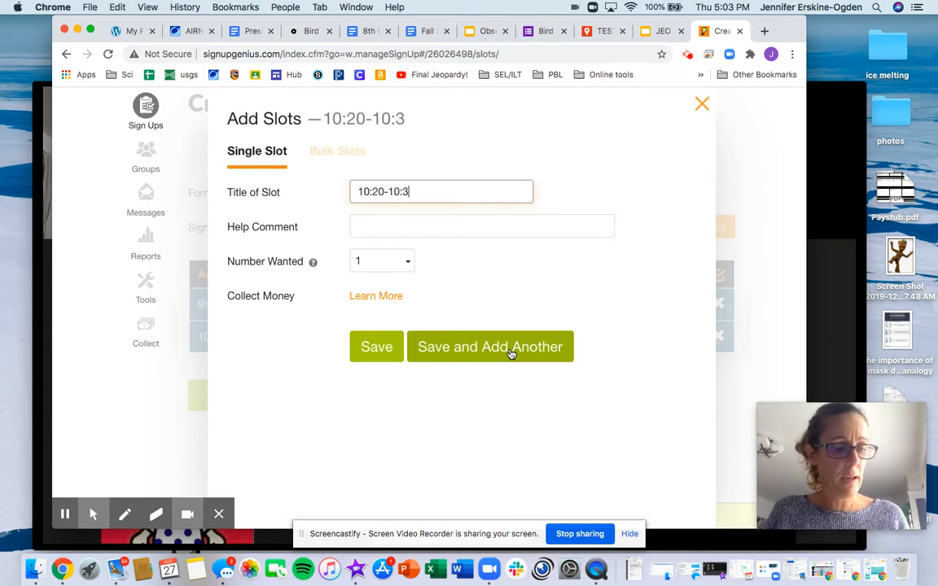
{"action": "left_click", "coordinate": [407, 262]}
{"action": "scroll", "coordinate": [387, 387], "scroll_direction": "down", "scroll_amount": 1}
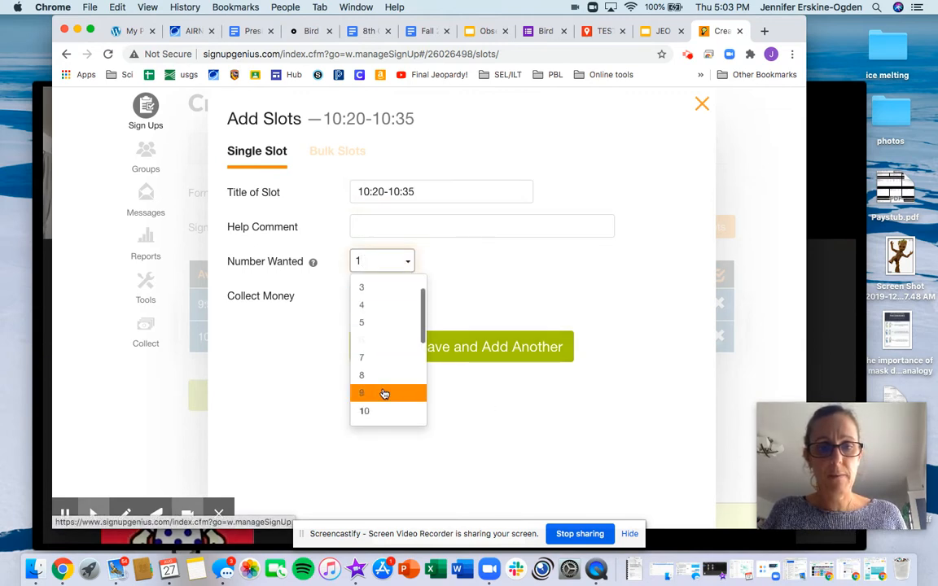
{"action": "left_click", "coordinate": [368, 392]}
{"action": "left_click", "coordinate": [469, 346]}
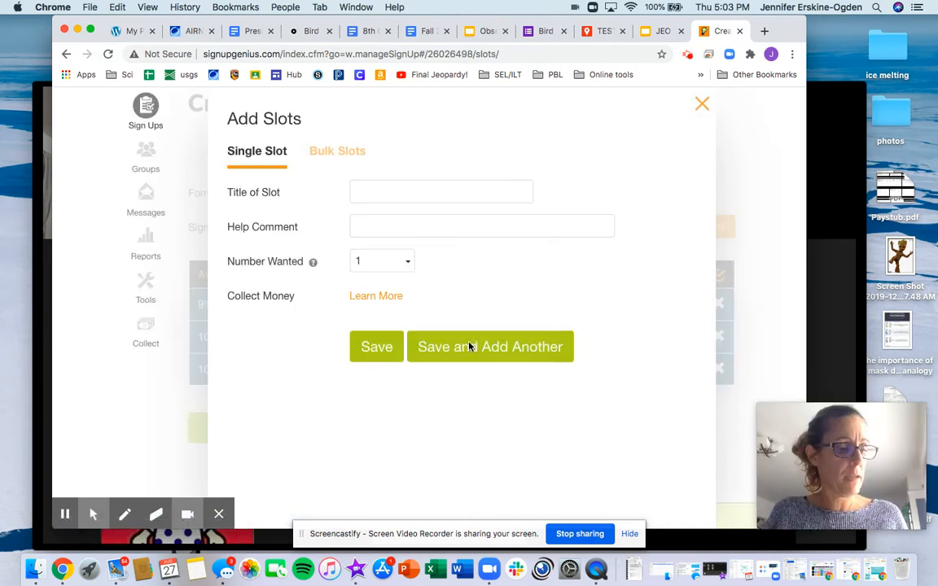
Step: Title the fourth slot "10:35-10:50" with 9 wanted, and save it to start another slot
{"action": "left_click", "coordinate": [366, 192]}
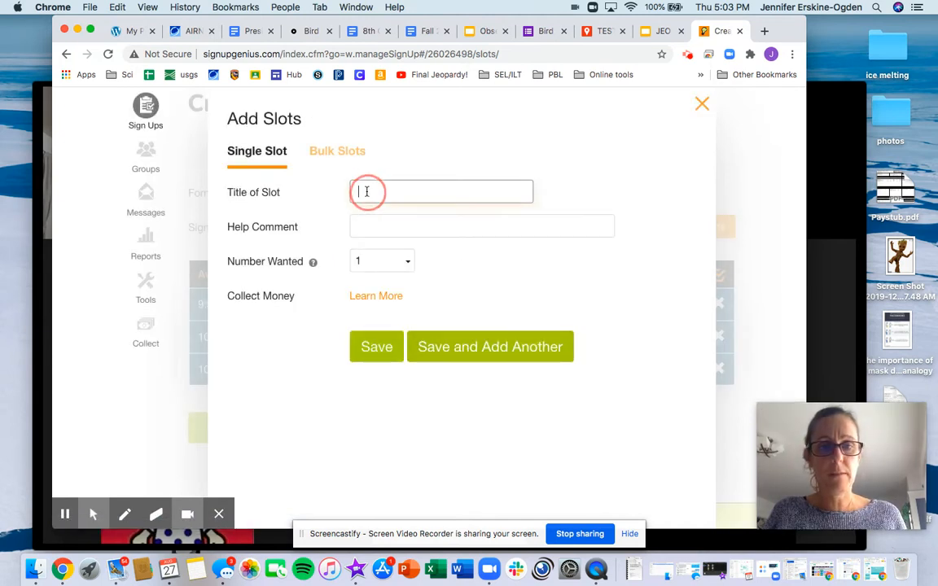
{"action": "type", "text": "10:35"}
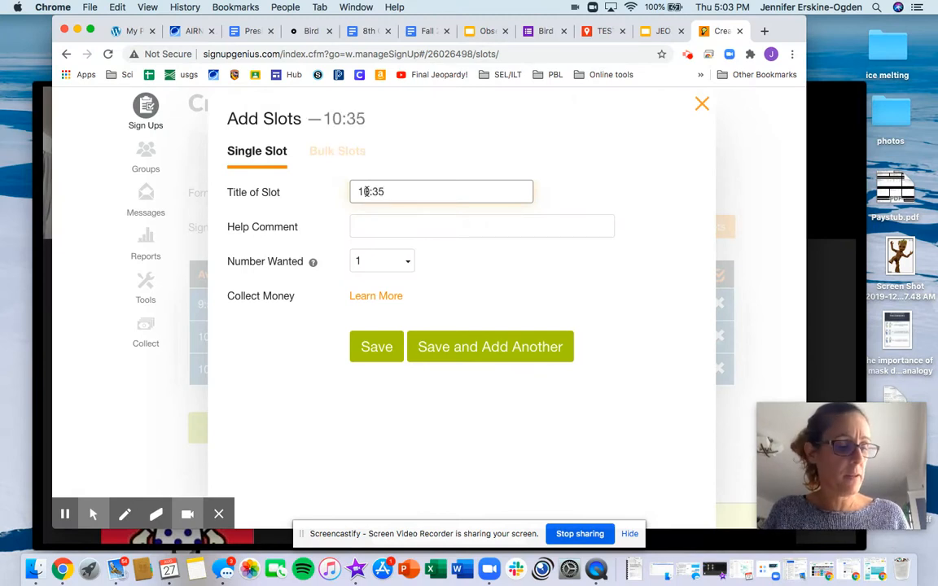
{"action": "type", "text": "-10"}
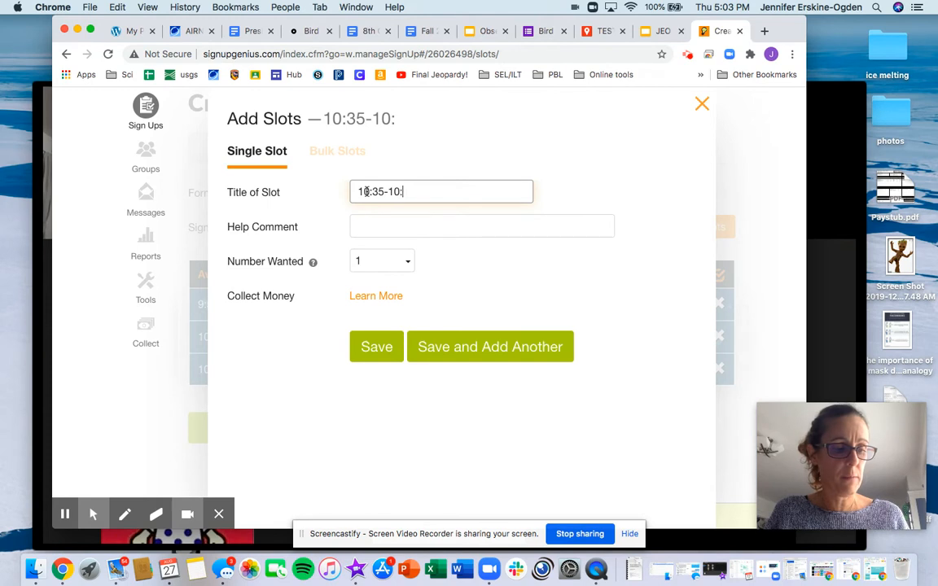
{"action": "type", "text": ":50"}
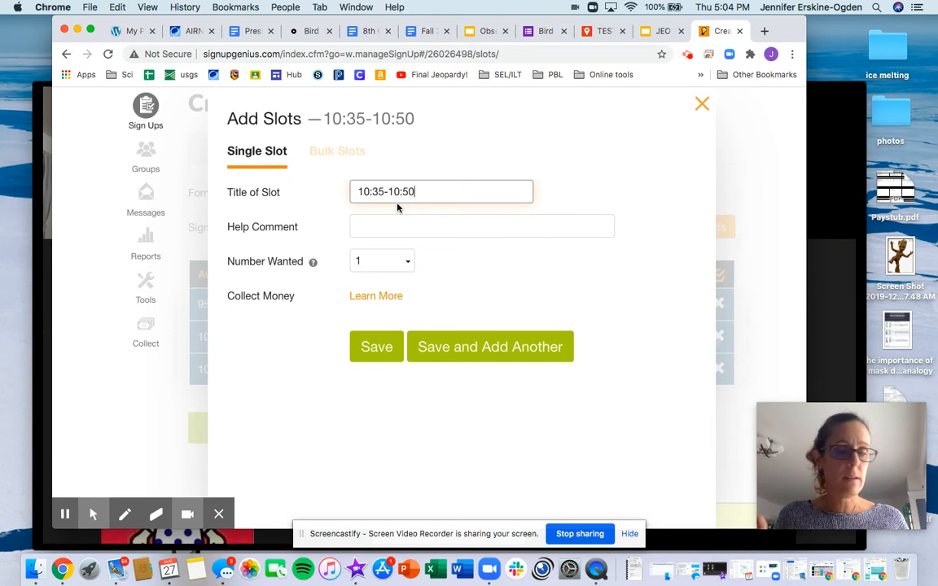
{"action": "left_click", "coordinate": [408, 262]}
{"action": "scroll", "coordinate": [376, 382], "scroll_direction": "down", "scroll_amount": 1}
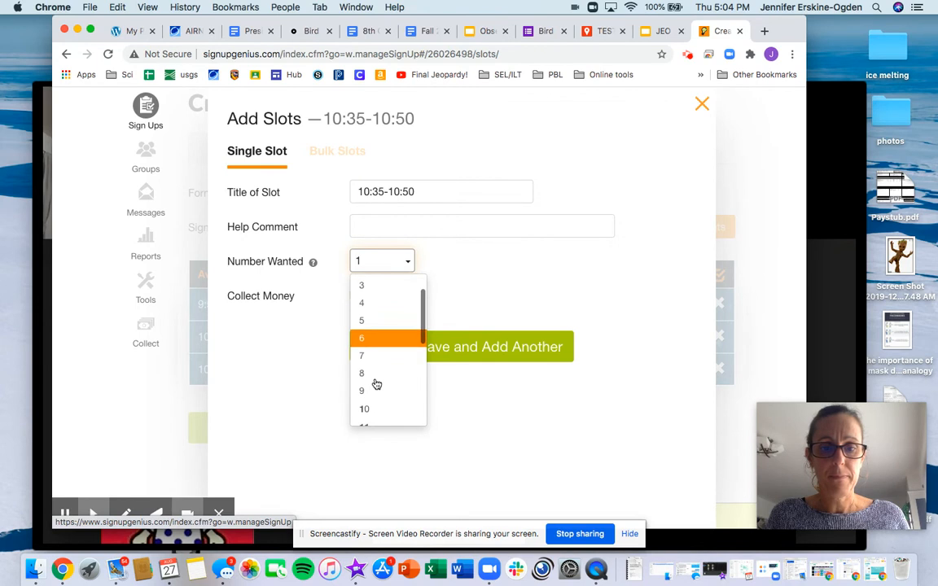
{"action": "left_click", "coordinate": [362, 387]}
{"action": "left_click", "coordinate": [447, 348]}
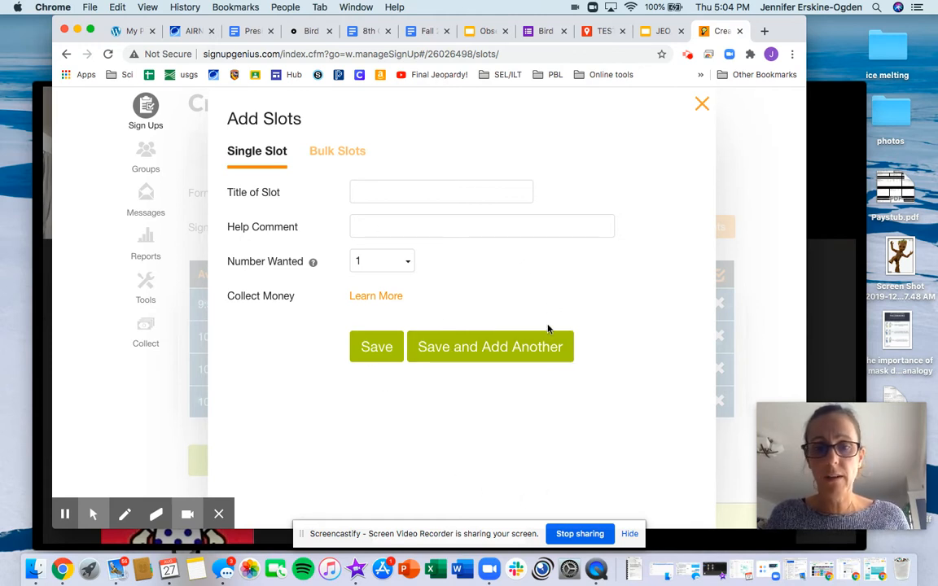
Step: Save a placeholder slot titled "xx" and delete it from the available slots
{"action": "left_click", "coordinate": [392, 196]}
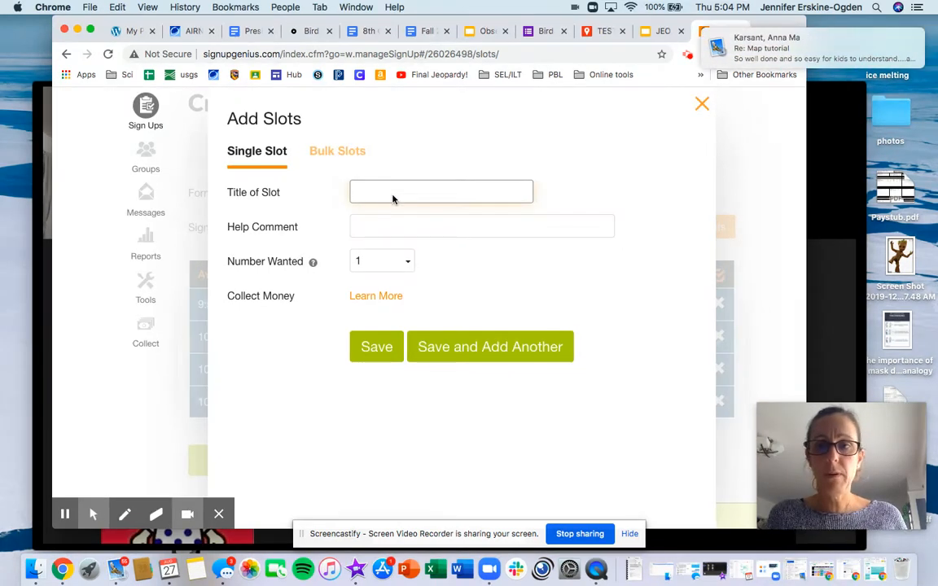
{"action": "type", "text": "xx"}
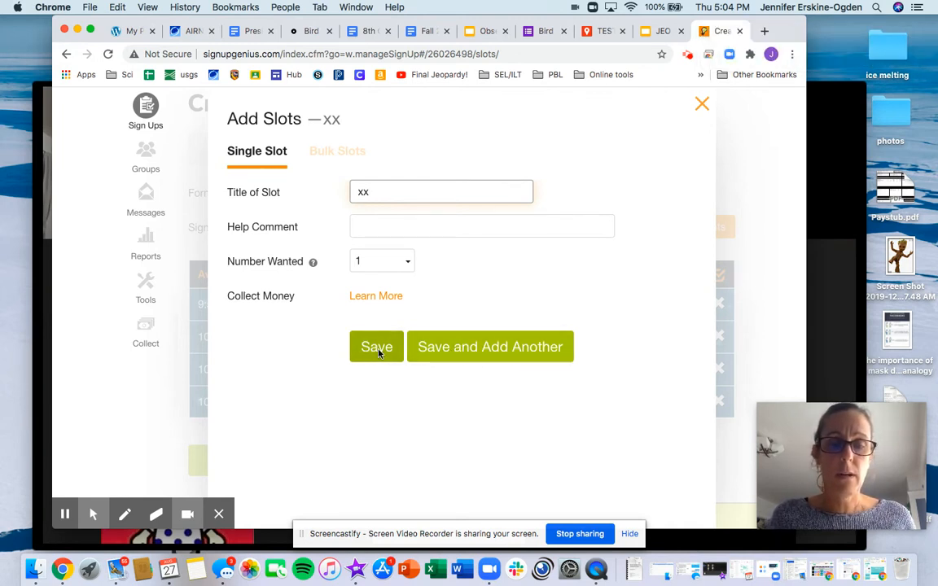
{"action": "left_click", "coordinate": [378, 352]}
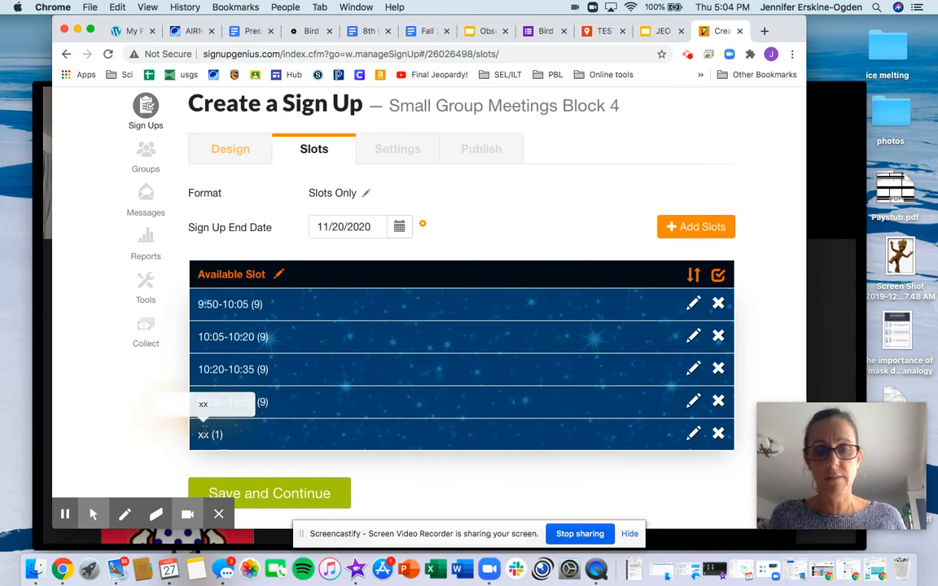
{"action": "left_click", "coordinate": [718, 435]}
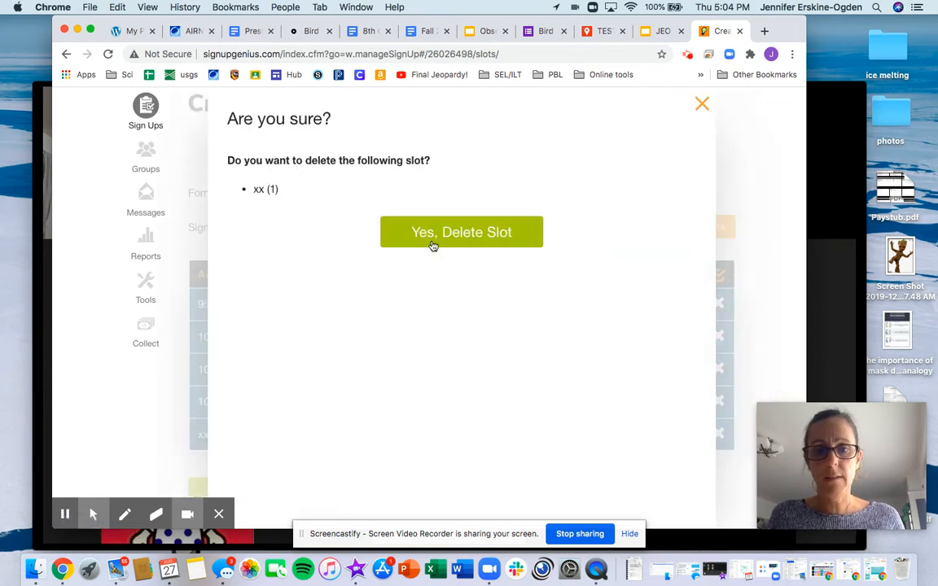
{"action": "left_click", "coordinate": [433, 236]}
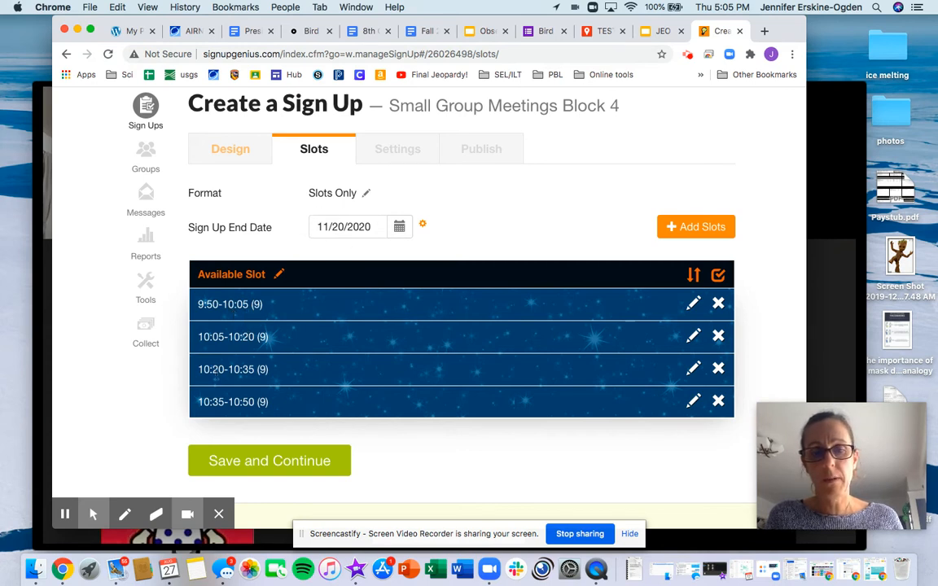
Step: Try to save the slots and continue, reselecting November 20, 2020 as the sign up end date
{"action": "left_click", "coordinate": [240, 465]}
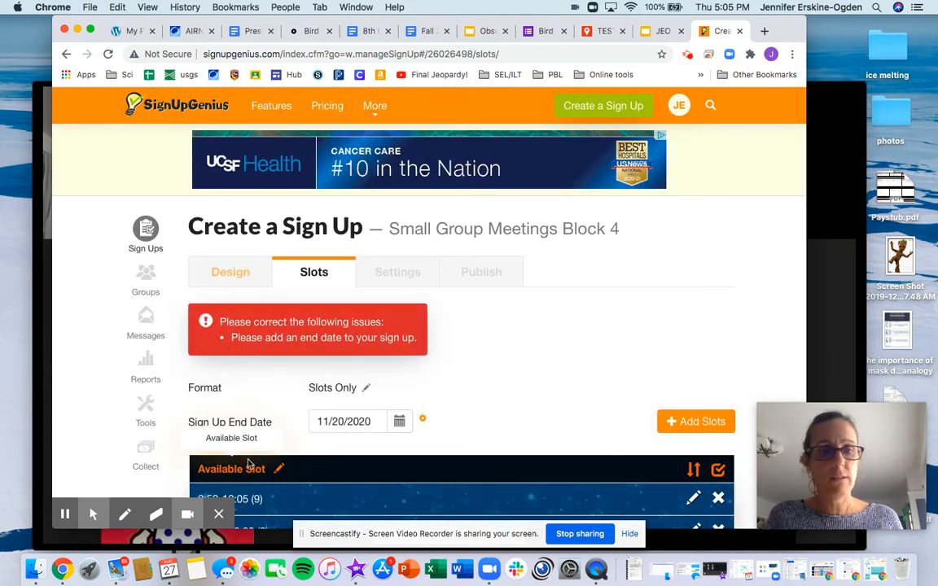
{"action": "scroll", "coordinate": [524, 381], "scroll_direction": "down", "scroll_amount": 1}
{"action": "scroll", "coordinate": [525, 381], "scroll_direction": "down", "scroll_amount": 1}
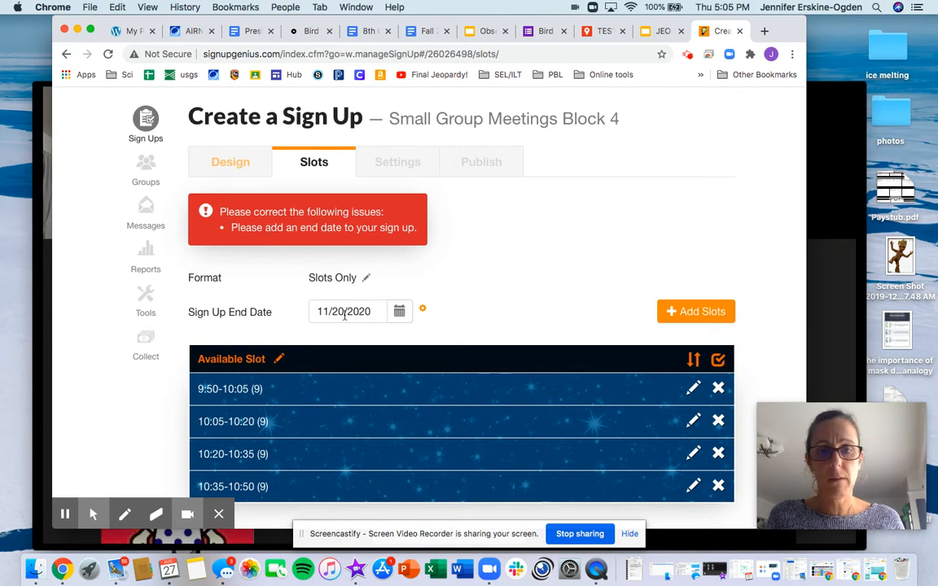
{"action": "scroll", "coordinate": [344, 314], "scroll_direction": "down", "scroll_amount": 1}
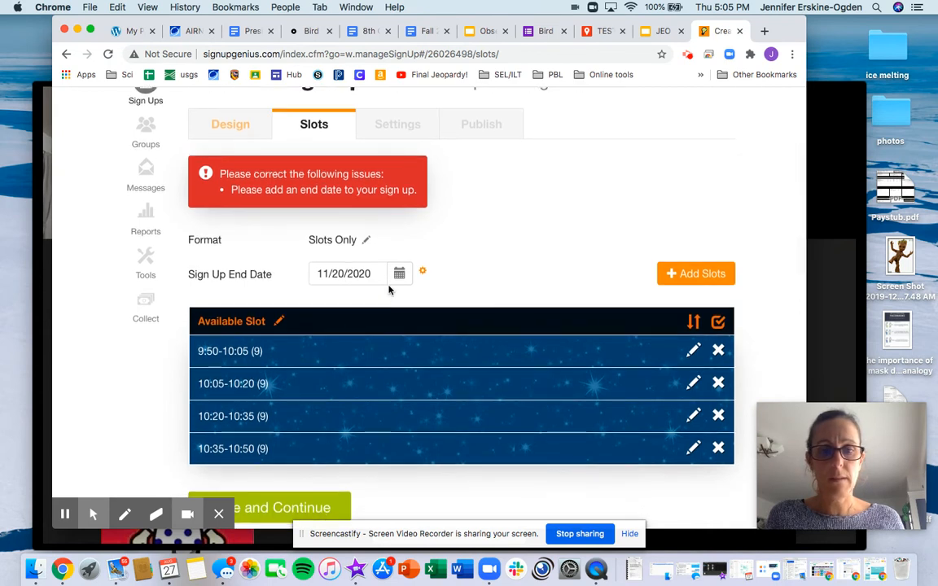
{"action": "left_click", "coordinate": [399, 273]}
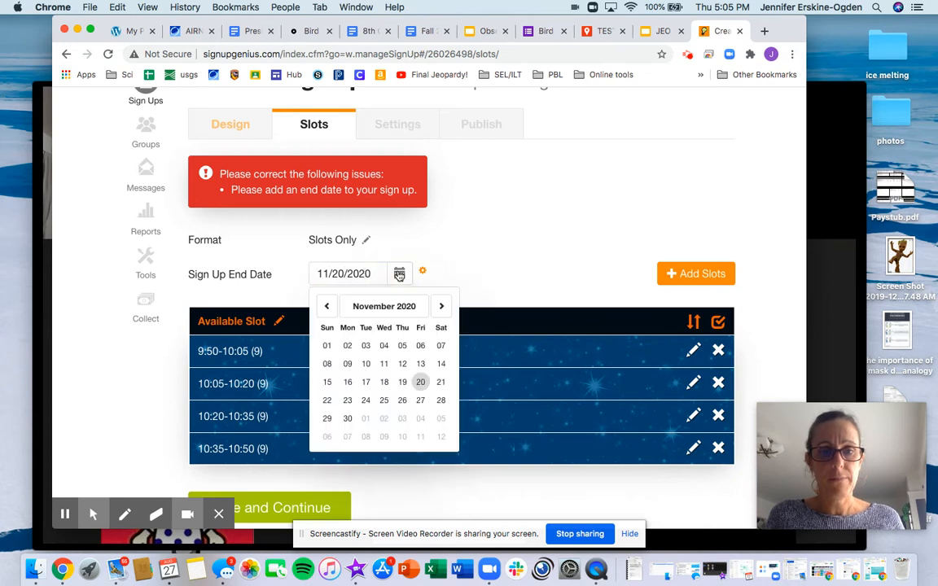
{"action": "left_click", "coordinate": [420, 382]}
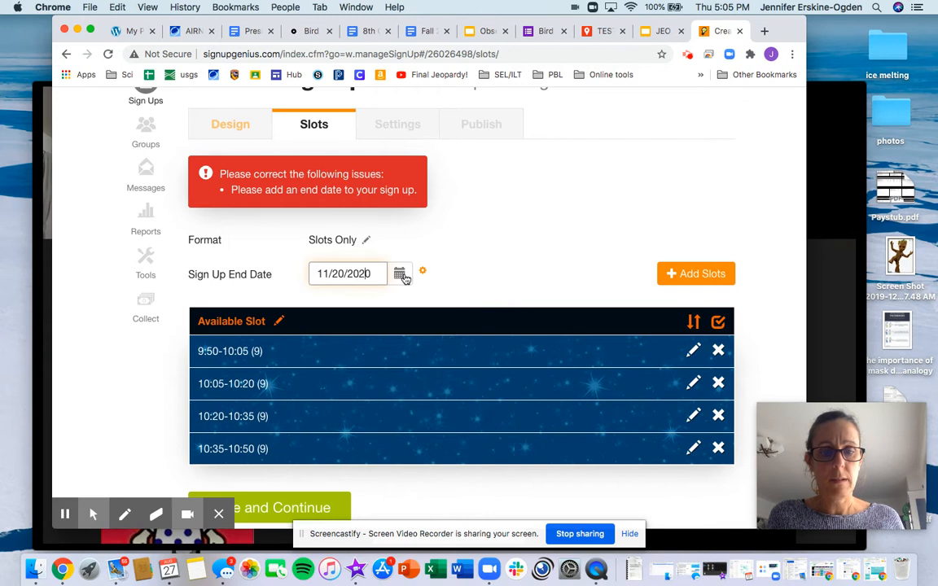
{"action": "scroll", "coordinate": [492, 403], "scroll_direction": "down", "scroll_amount": 3}
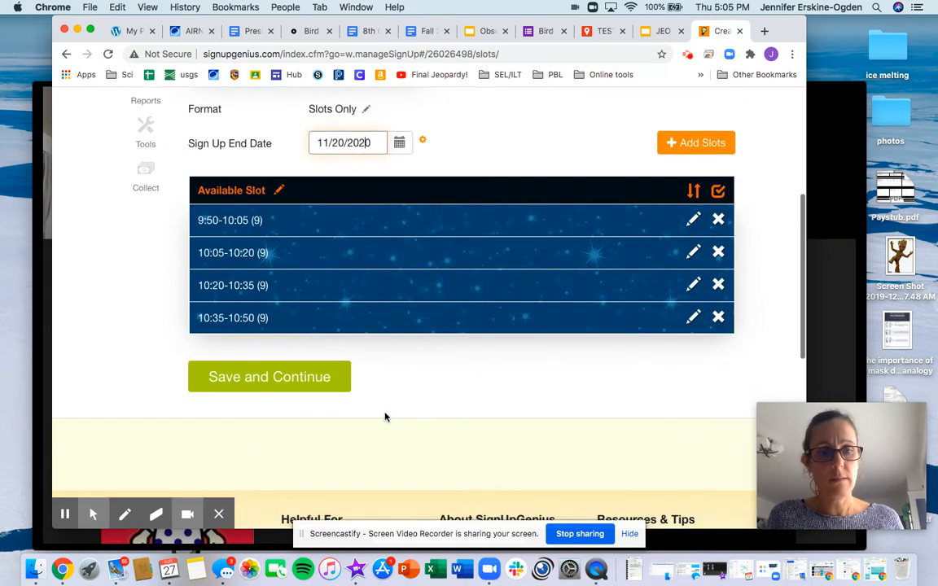
{"action": "left_click", "coordinate": [271, 379]}
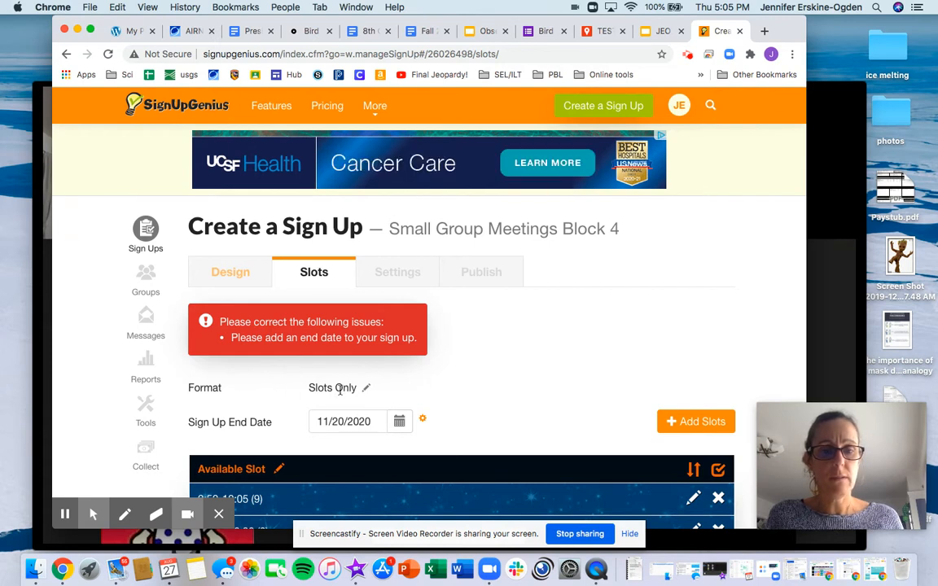
Step: Set the sign up end date to November 21, 2020, and save the slots to continue to the settings
{"action": "scroll", "coordinate": [340, 390], "scroll_direction": "down", "scroll_amount": 2}
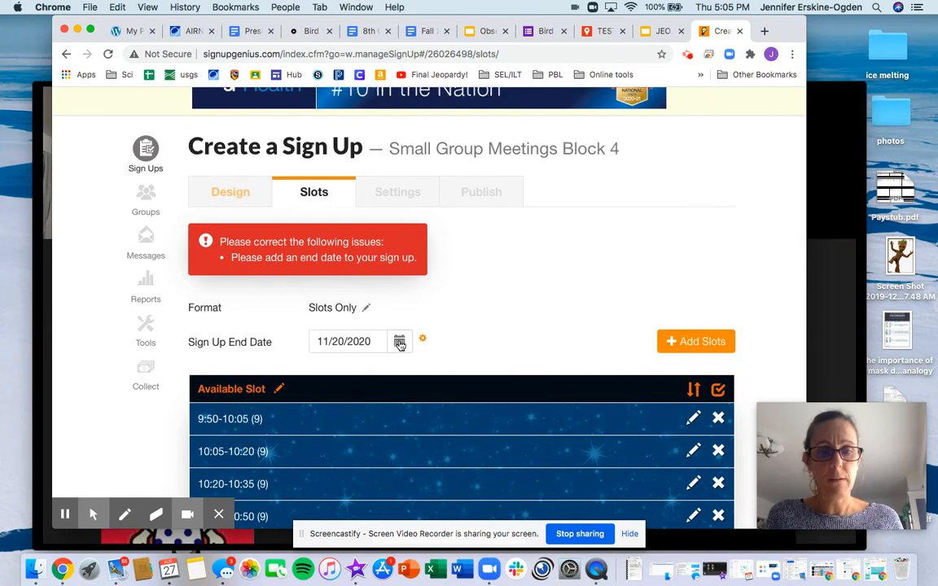
{"action": "left_click", "coordinate": [399, 342]}
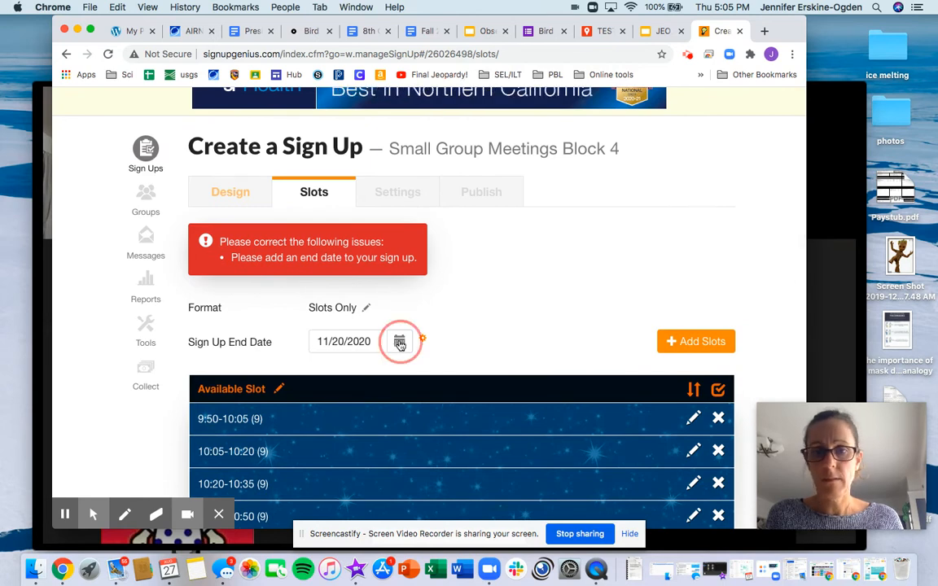
{"action": "left_click", "coordinate": [441, 449]}
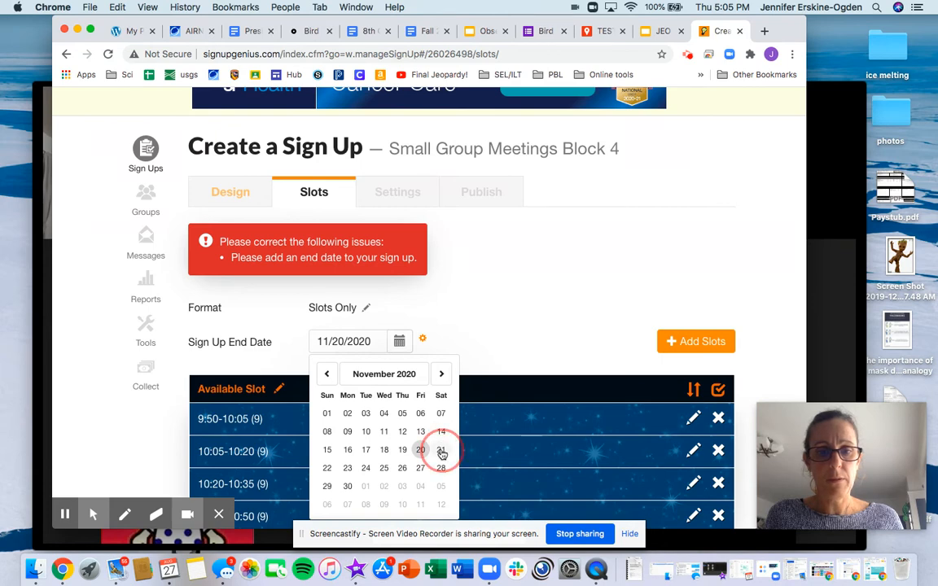
{"action": "scroll", "coordinate": [351, 334], "scroll_direction": "down", "scroll_amount": 5}
{"action": "left_click", "coordinate": [248, 398]}
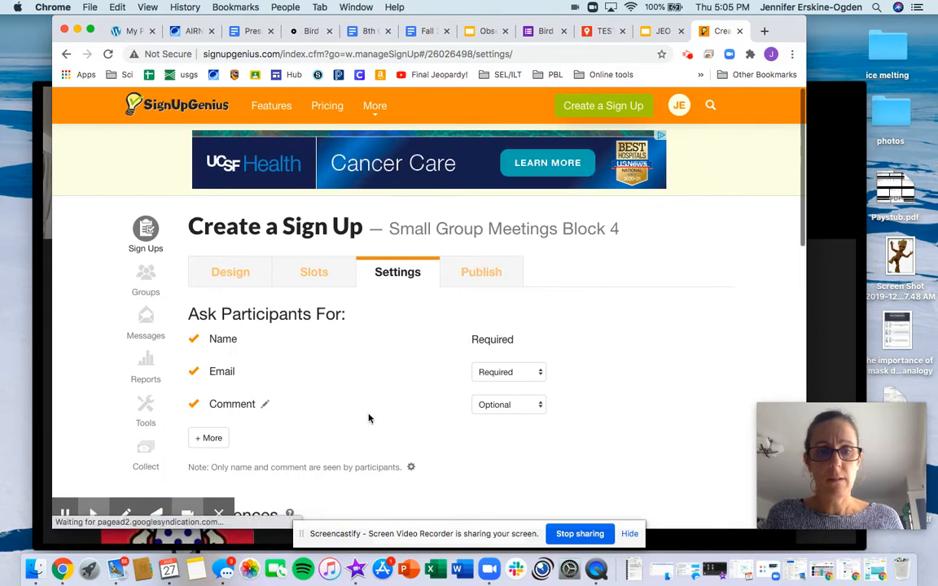
Step: Disable the general preference that allows people to "swap" slots with each other
{"action": "scroll", "coordinate": [368, 417], "scroll_direction": "down", "scroll_amount": 5}
{"action": "scroll", "coordinate": [370, 420], "scroll_direction": "down", "scroll_amount": 4}
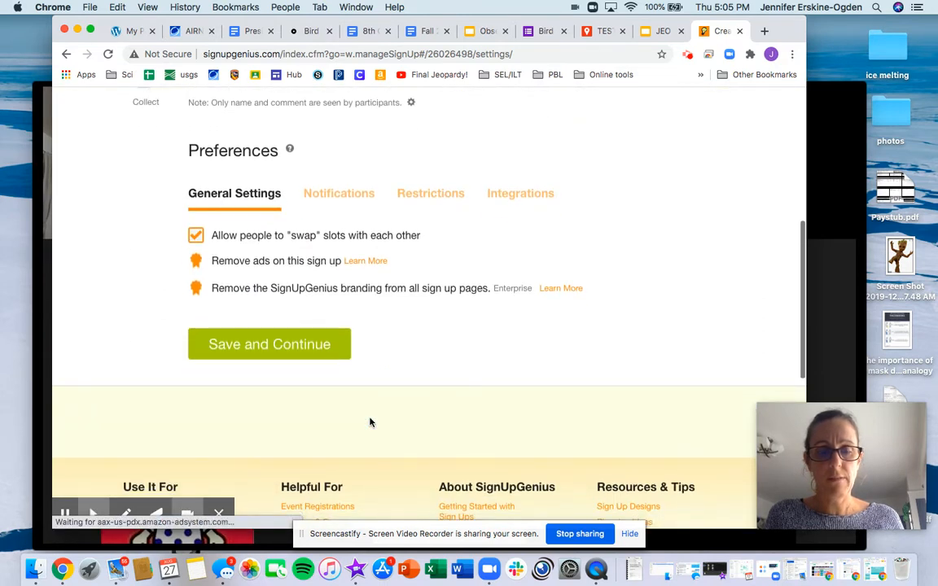
{"action": "scroll", "coordinate": [369, 421], "scroll_direction": "up", "scroll_amount": 5}
{"action": "scroll", "coordinate": [371, 421], "scroll_direction": "up", "scroll_amount": 1}
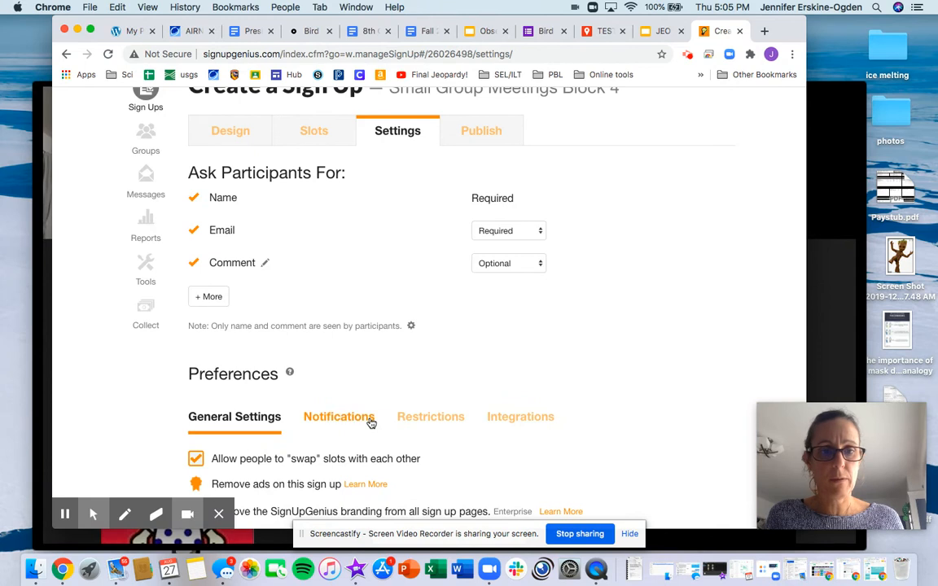
{"action": "scroll", "coordinate": [371, 421], "scroll_direction": "up", "scroll_amount": 4}
{"action": "scroll", "coordinate": [370, 421], "scroll_direction": "down", "scroll_amount": 9}
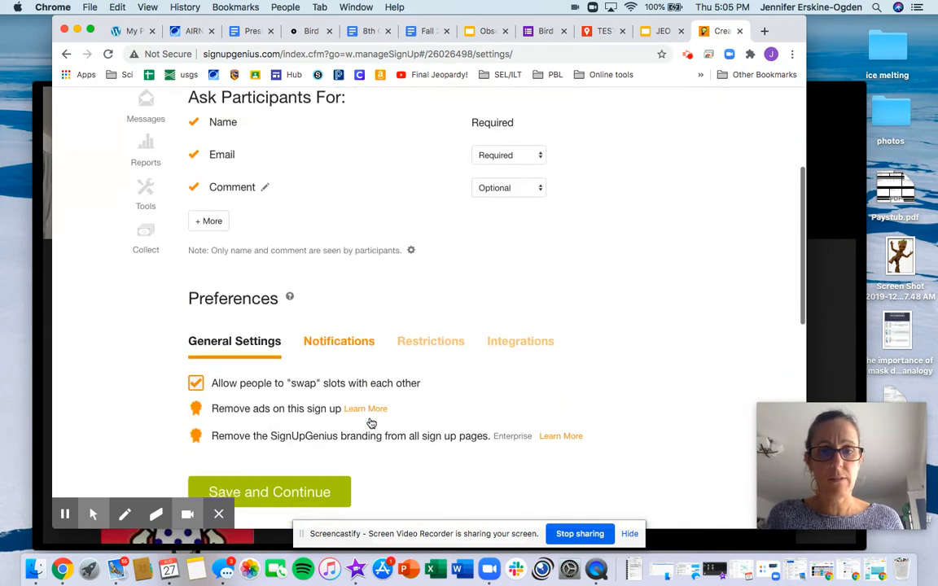
{"action": "scroll", "coordinate": [370, 421], "scroll_direction": "up", "scroll_amount": 1}
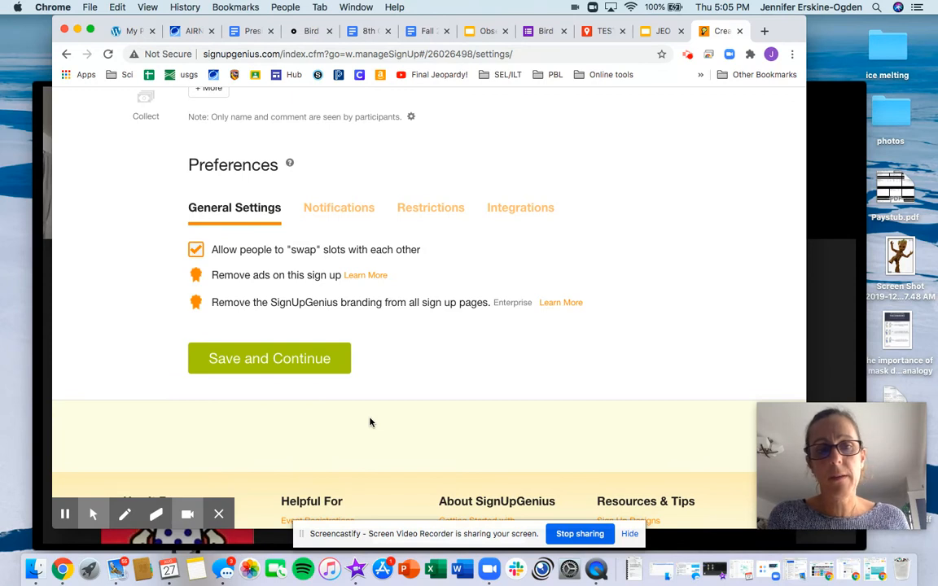
{"action": "scroll", "coordinate": [369, 422], "scroll_direction": "up", "scroll_amount": 1}
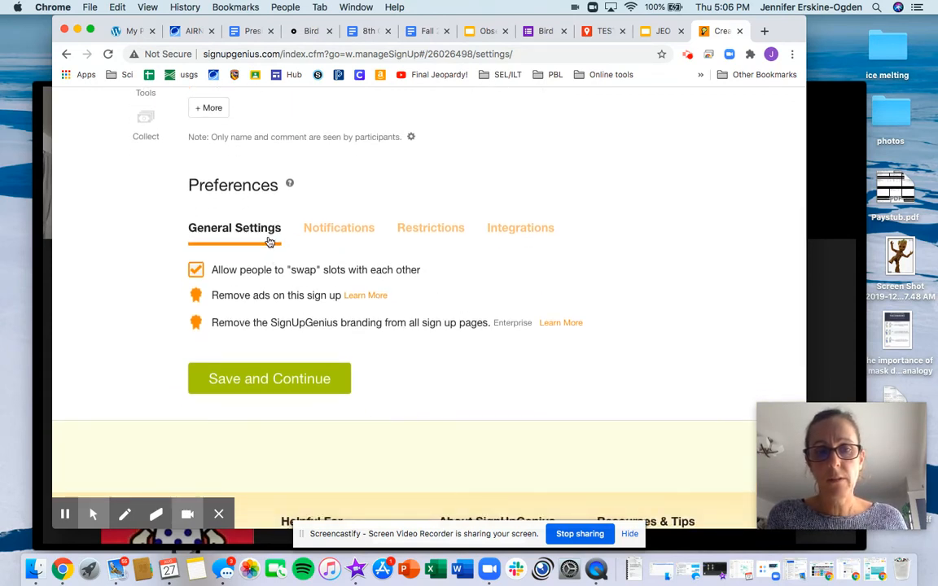
{"action": "left_click", "coordinate": [196, 271]}
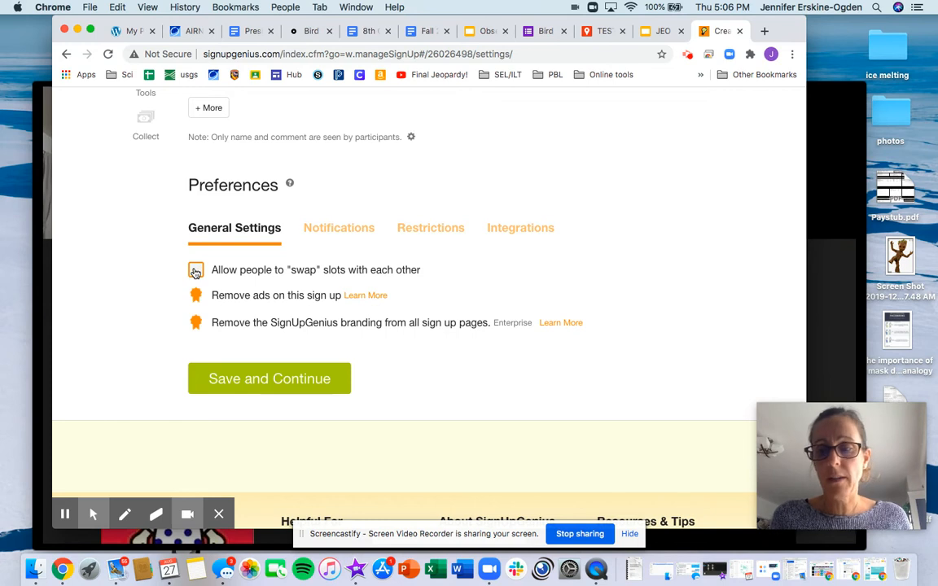
Step: Turn off email notifications for sign ups and slot edits, check the restriction options, and save the settings to continue
{"action": "left_click", "coordinate": [325, 231]}
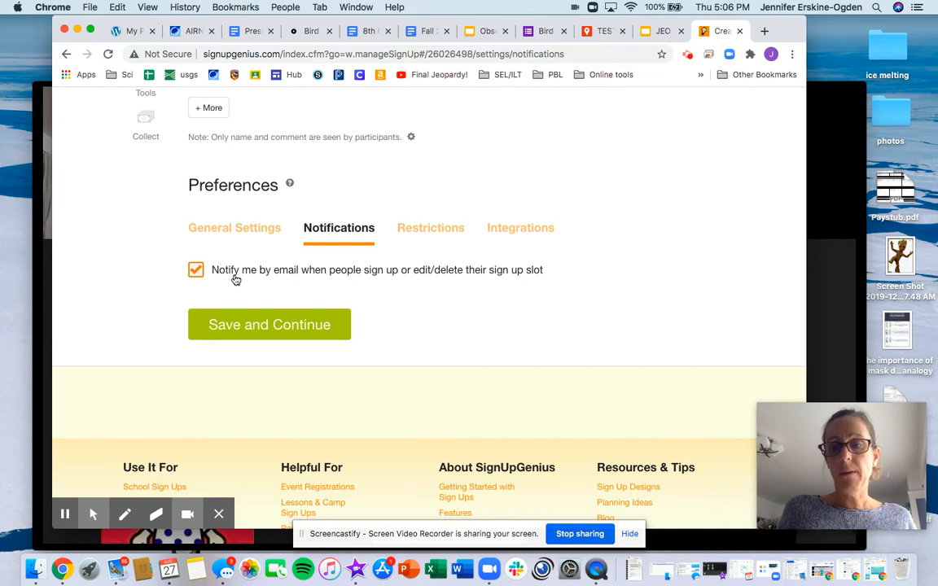
{"action": "left_click", "coordinate": [195, 271]}
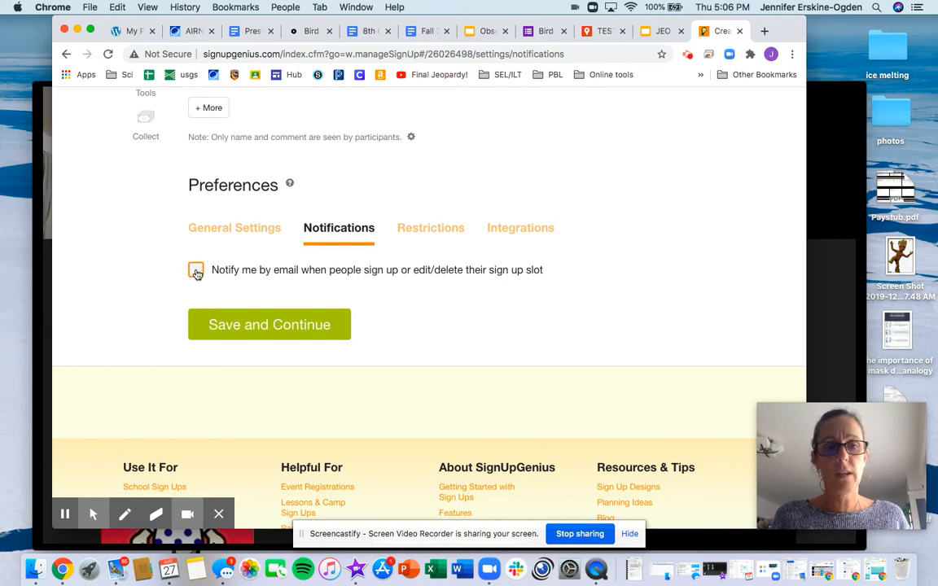
{"action": "left_click", "coordinate": [439, 231]}
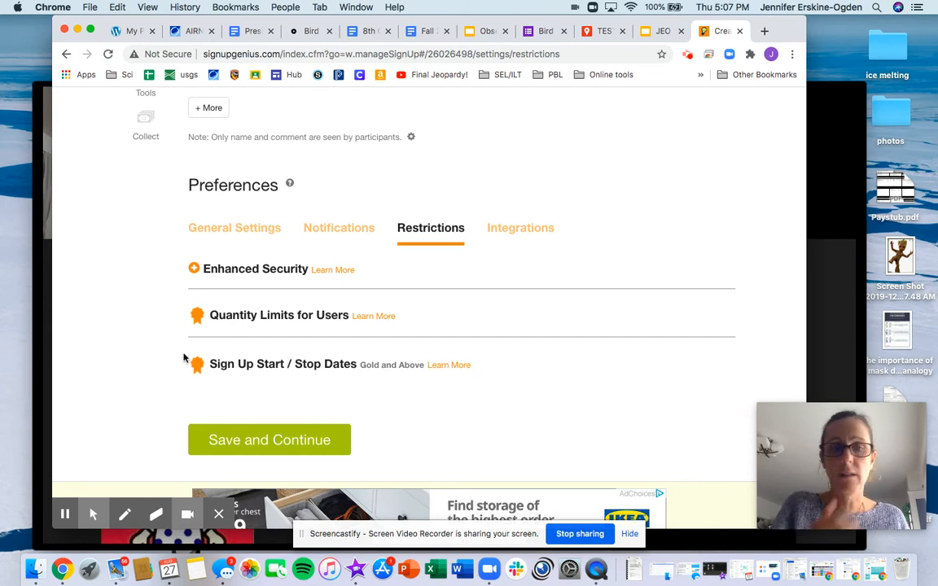
{"action": "left_click", "coordinate": [253, 442]}
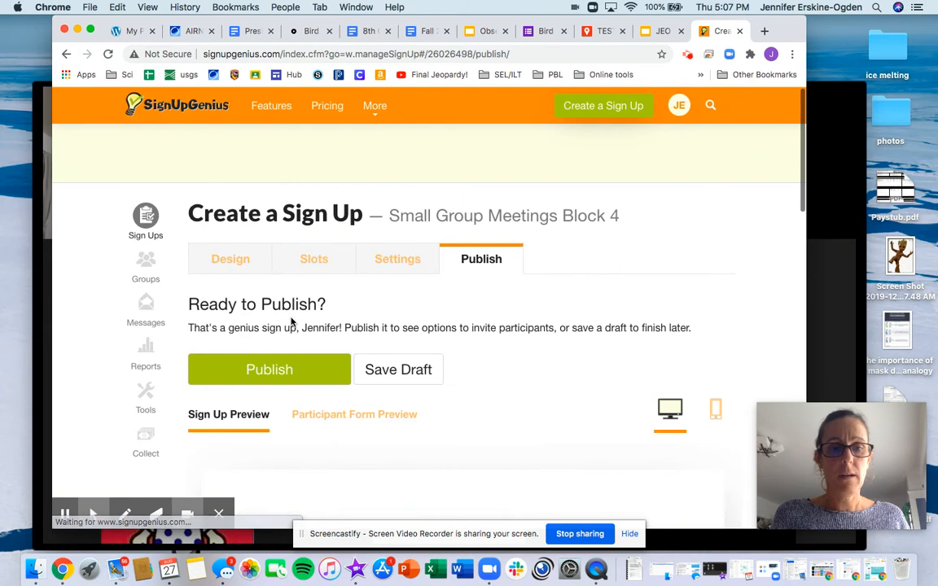
Step: Review the sign up preview, checking the description and the available time slots before publishing
{"action": "scroll", "coordinate": [411, 315], "scroll_direction": "down", "scroll_amount": 2}
{"action": "scroll", "coordinate": [432, 315], "scroll_direction": "down", "scroll_amount": 5}
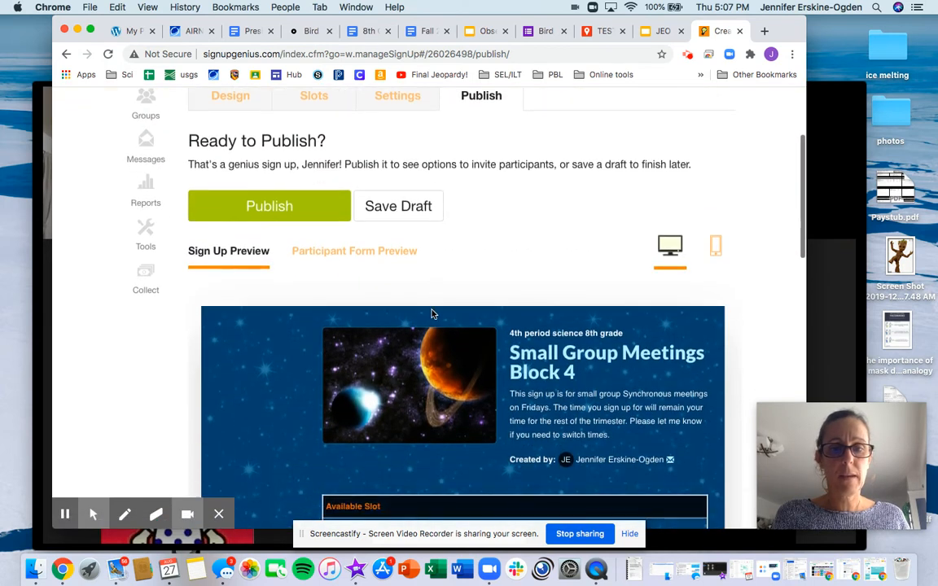
{"action": "scroll", "coordinate": [432, 314], "scroll_direction": "down", "scroll_amount": 1}
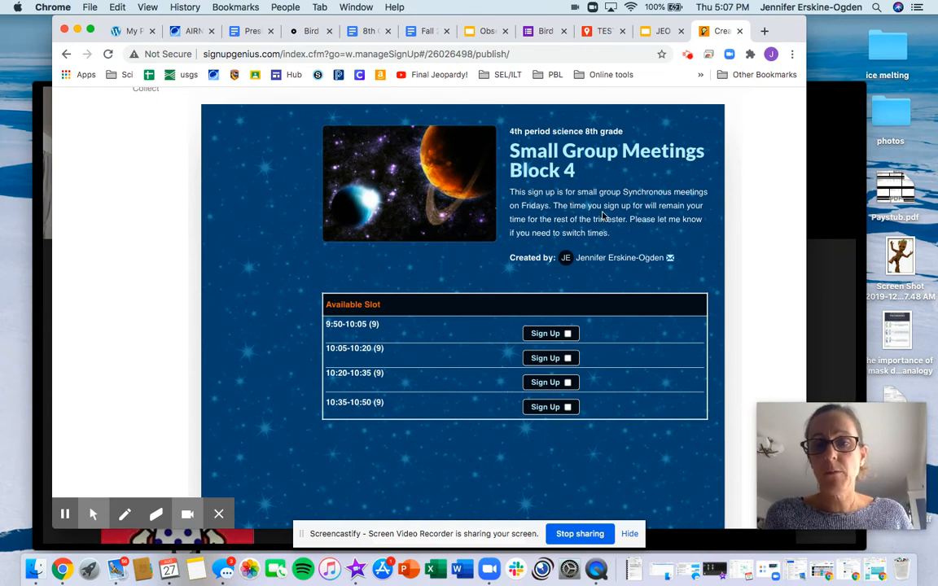
{"action": "scroll", "coordinate": [576, 186], "scroll_direction": "up", "scroll_amount": 1}
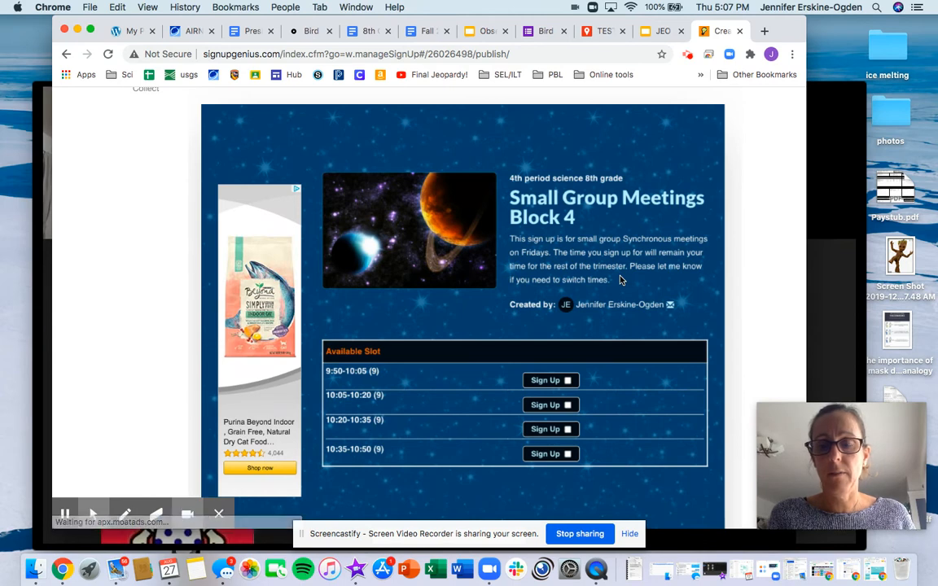
{"action": "scroll", "coordinate": [620, 279], "scroll_direction": "down", "scroll_amount": 3}
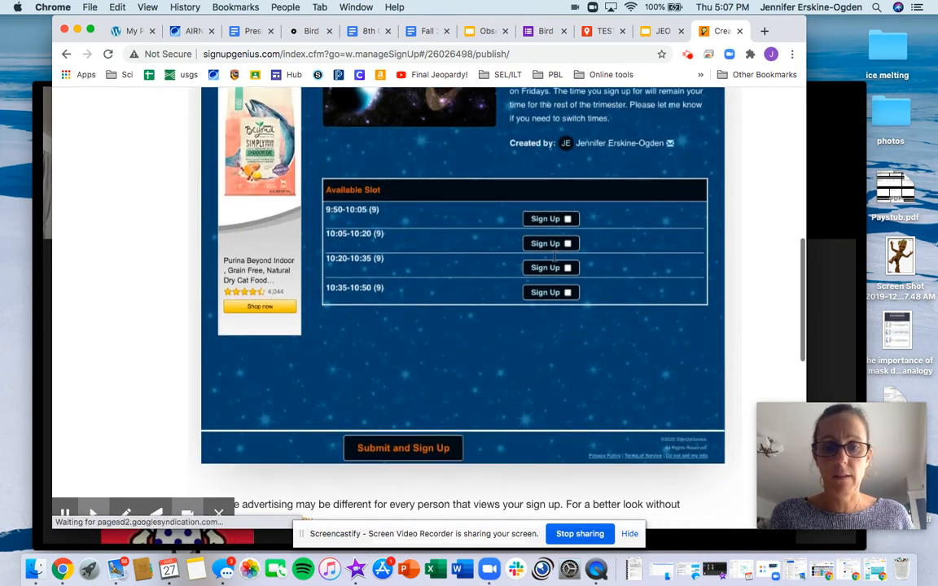
{"action": "scroll", "coordinate": [555, 261], "scroll_direction": "up", "scroll_amount": 5}
{"action": "scroll", "coordinate": [555, 261], "scroll_direction": "up", "scroll_amount": 3}
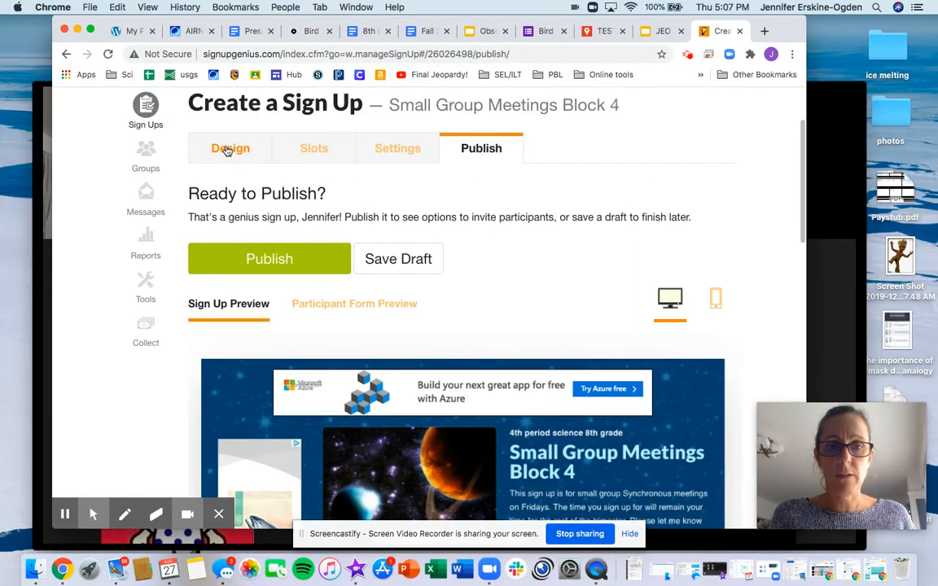
Step: Append "Small groups will begin on Sept 4 and end the Friday before Thanksgiving break." to the sign up description and save the design
{"action": "left_click", "coordinate": [229, 149]}
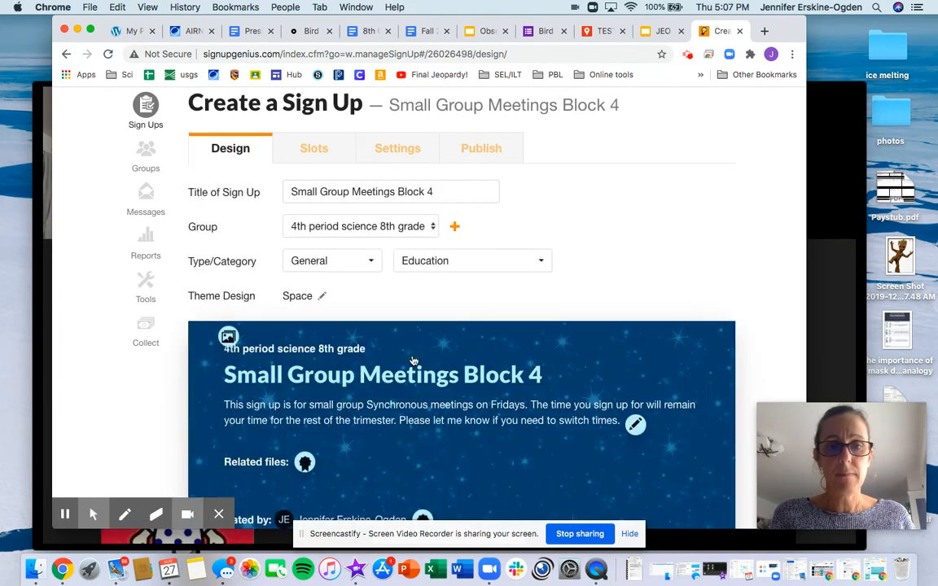
{"action": "scroll", "coordinate": [413, 360], "scroll_direction": "down", "scroll_amount": 4}
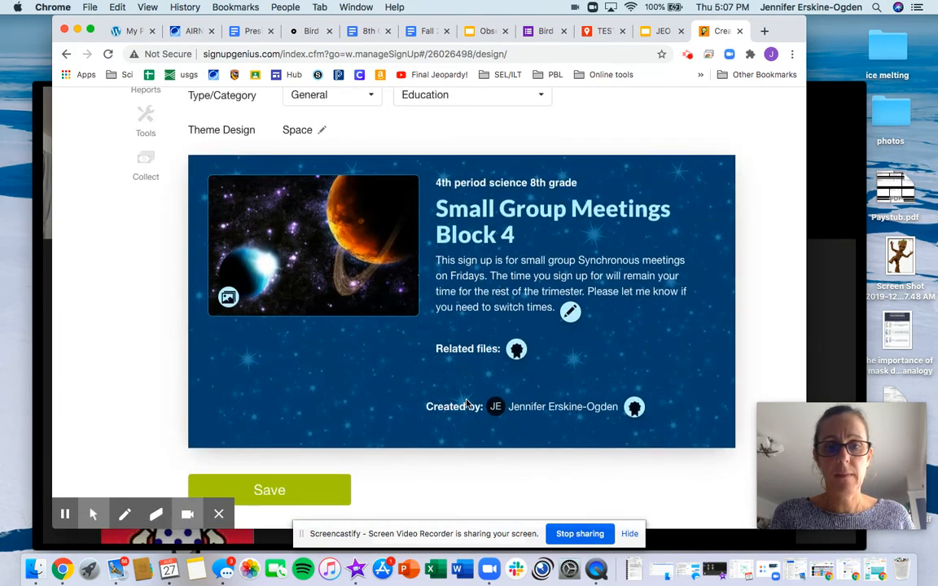
{"action": "left_click", "coordinate": [569, 312]}
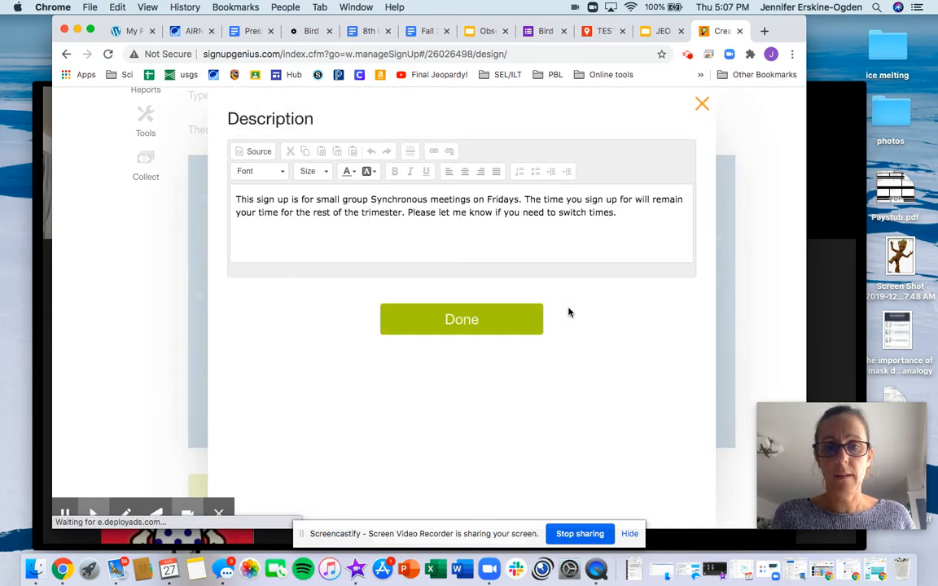
{"action": "left_click", "coordinate": [643, 214]}
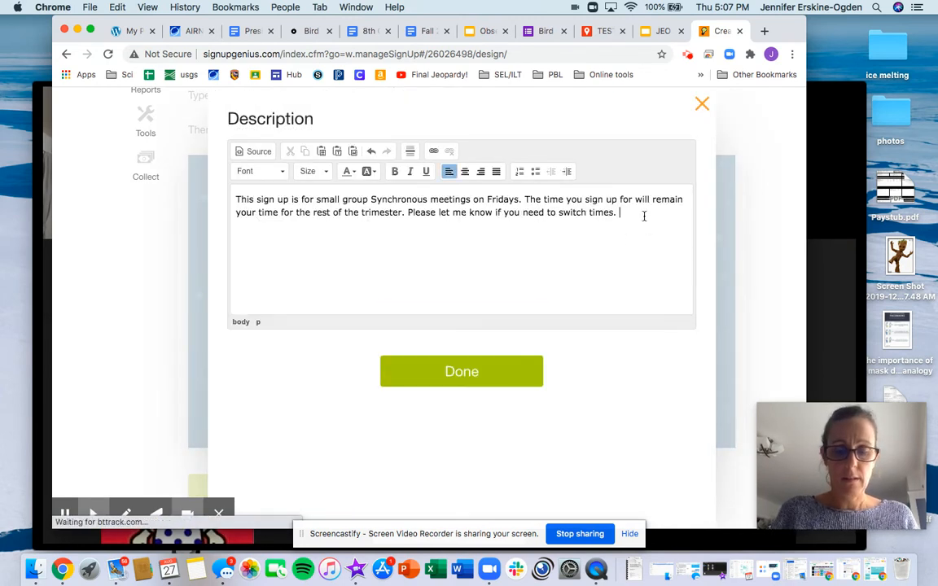
{"action": "type", "text": "Small"}
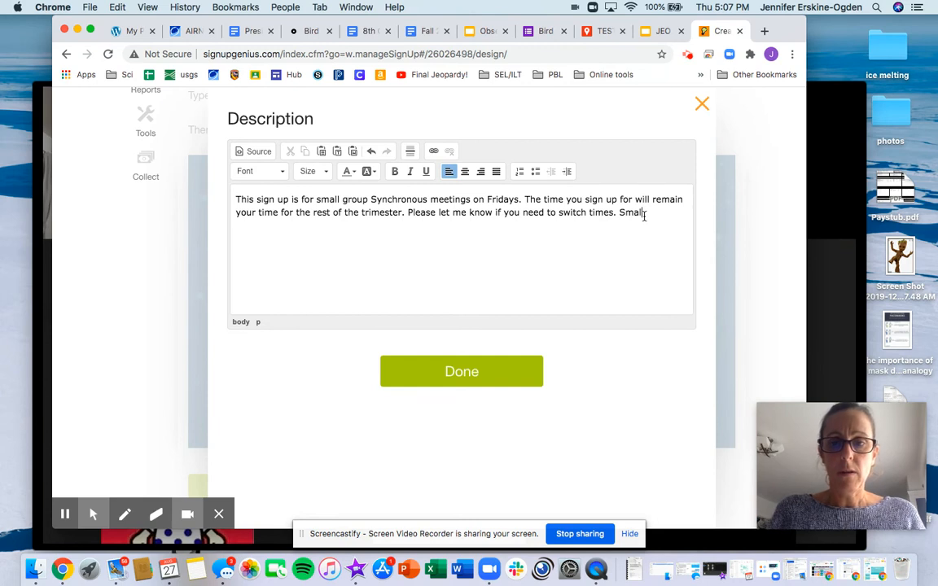
{"action": "type", "text": " groups will begin on"}
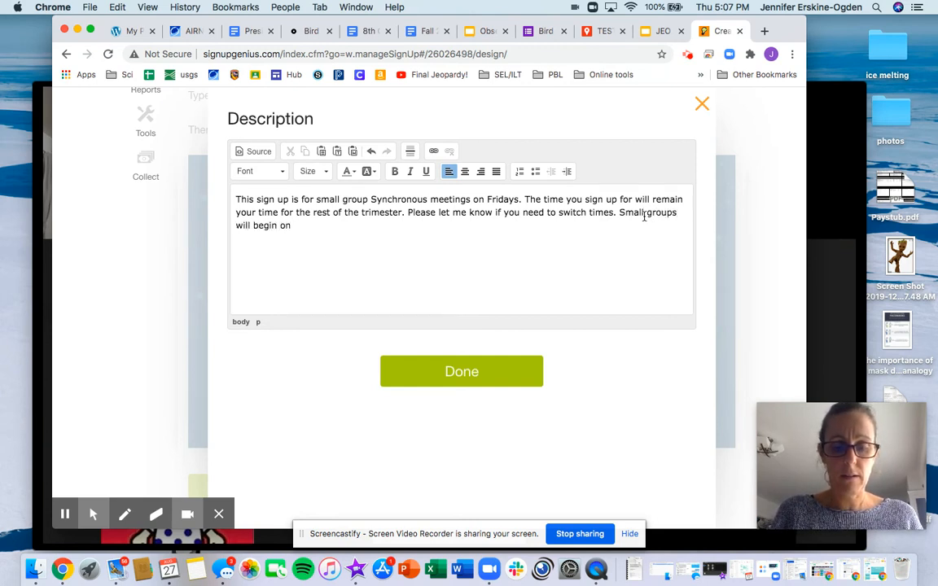
{"action": "type", "text": " Sept"}
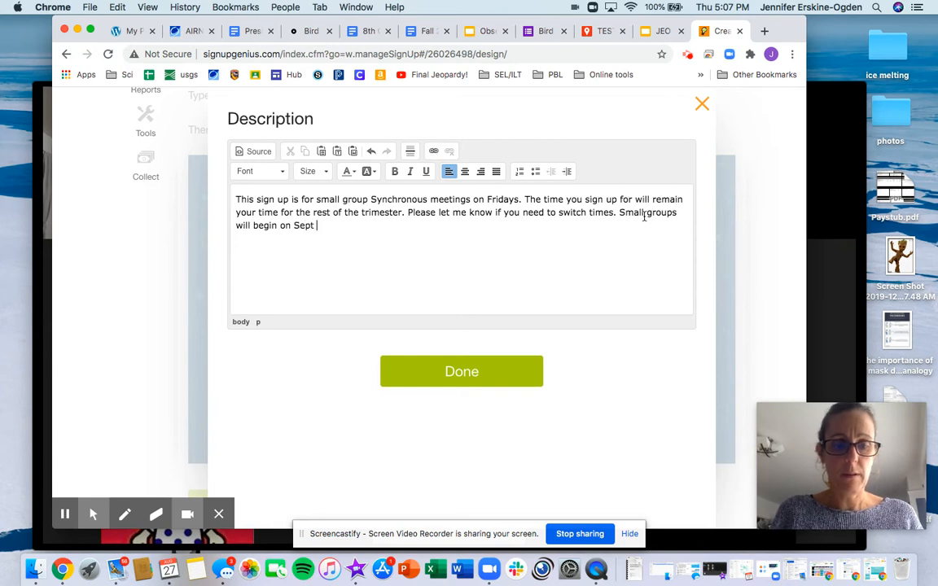
{"action": "type", "text": " 4 and end the Friday"}
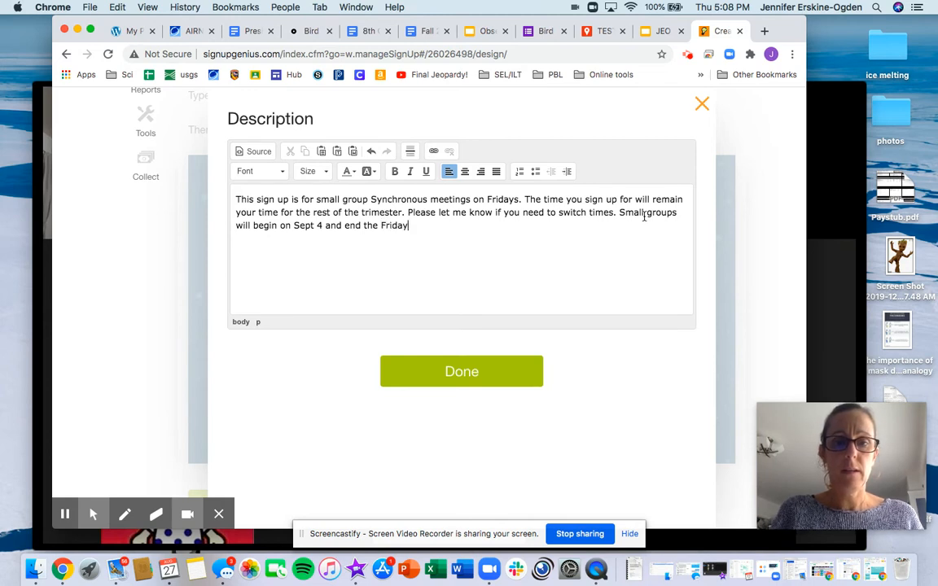
{"action": "type", "text": " before Thanksgi"}
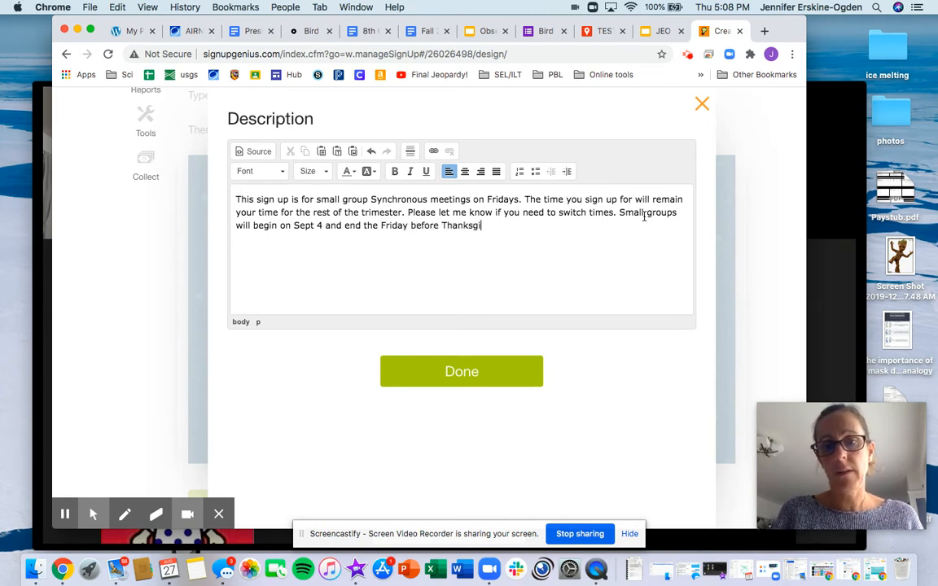
{"action": "type", "text": "ving break."}
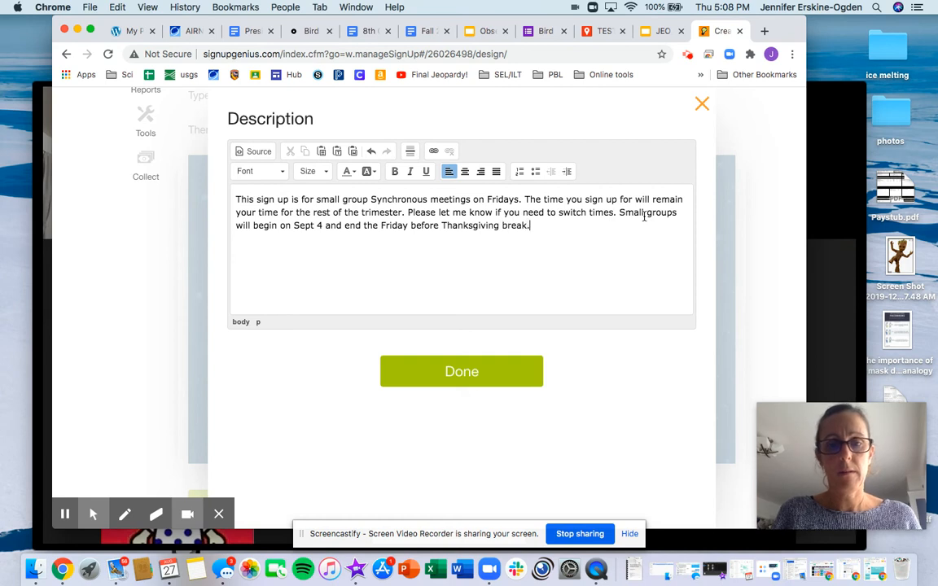
{"action": "left_click", "coordinate": [472, 373]}
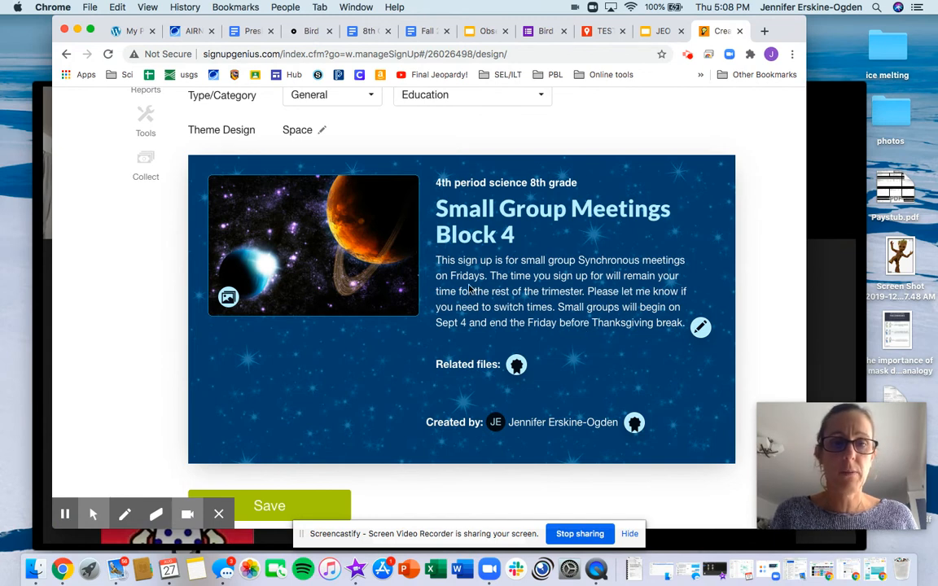
{"action": "scroll", "coordinate": [470, 289], "scroll_direction": "down", "scroll_amount": 5}
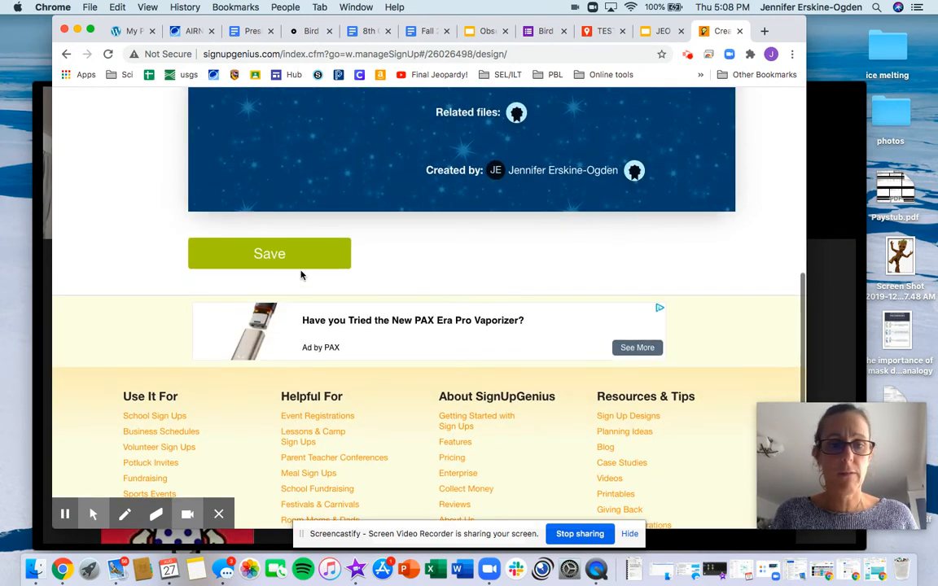
{"action": "left_click", "coordinate": [255, 260]}
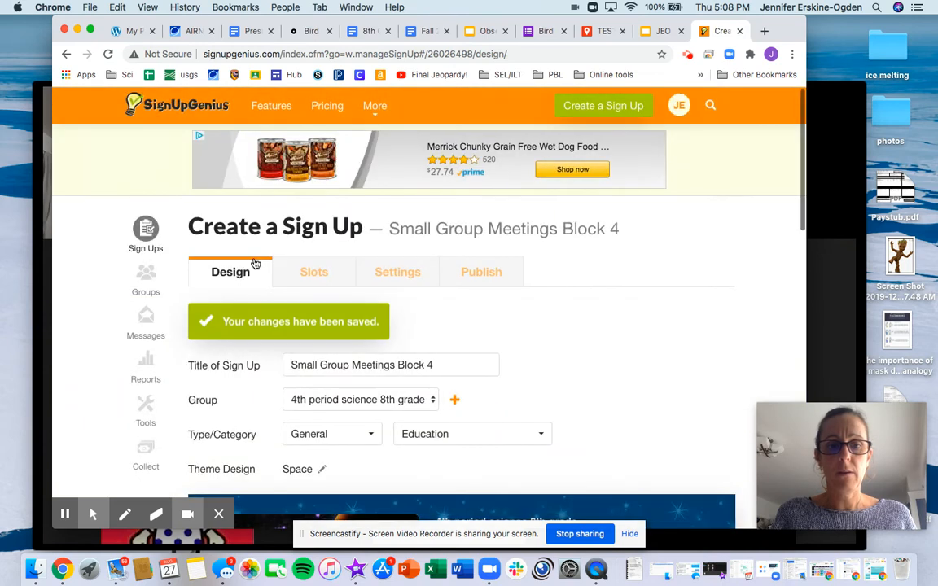
Step: Return to the publishing stage and check the revised description and slots in the sign up preview
{"action": "left_click", "coordinate": [481, 274]}
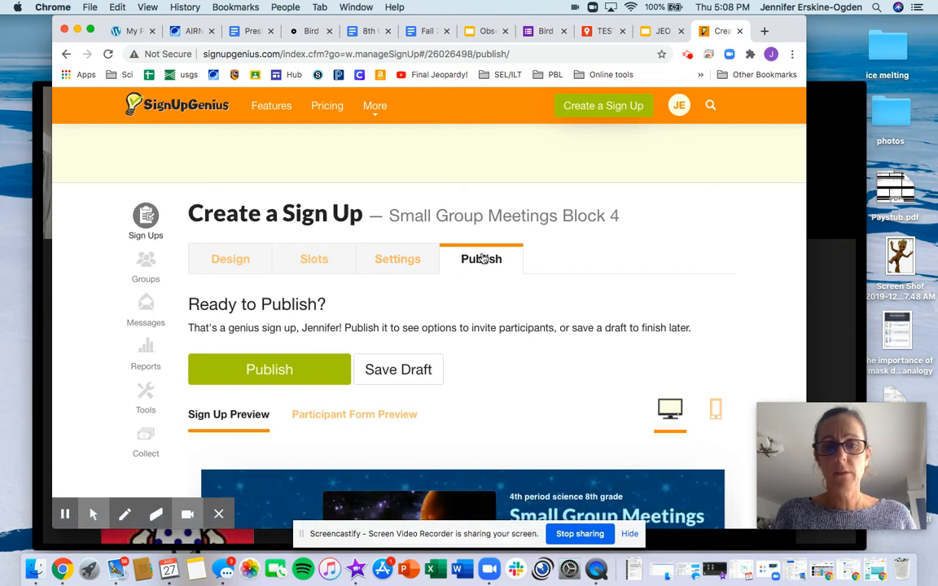
{"action": "scroll", "coordinate": [501, 346], "scroll_direction": "down", "scroll_amount": 5}
{"action": "scroll", "coordinate": [501, 346], "scroll_direction": "down", "scroll_amount": 2}
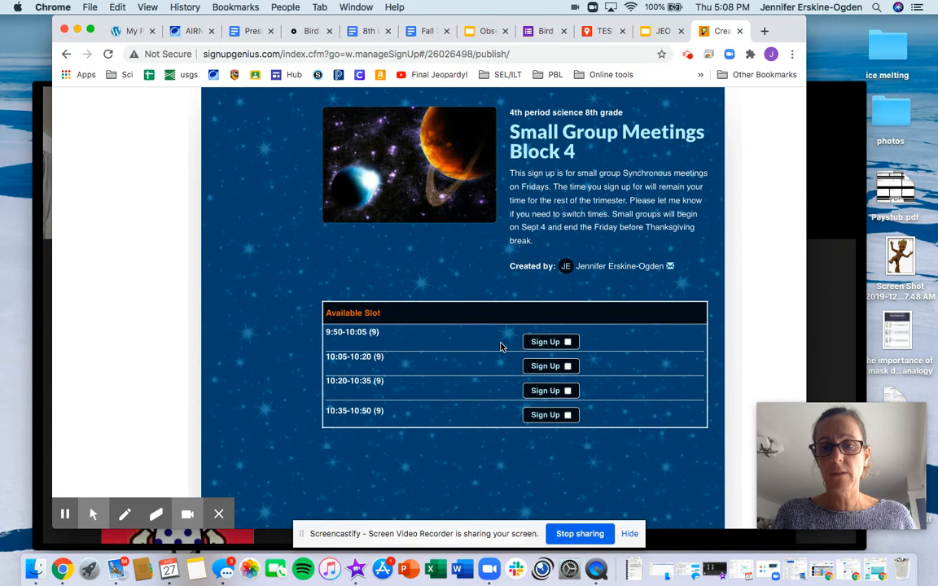
{"action": "scroll", "coordinate": [501, 346], "scroll_direction": "up", "scroll_amount": 5}
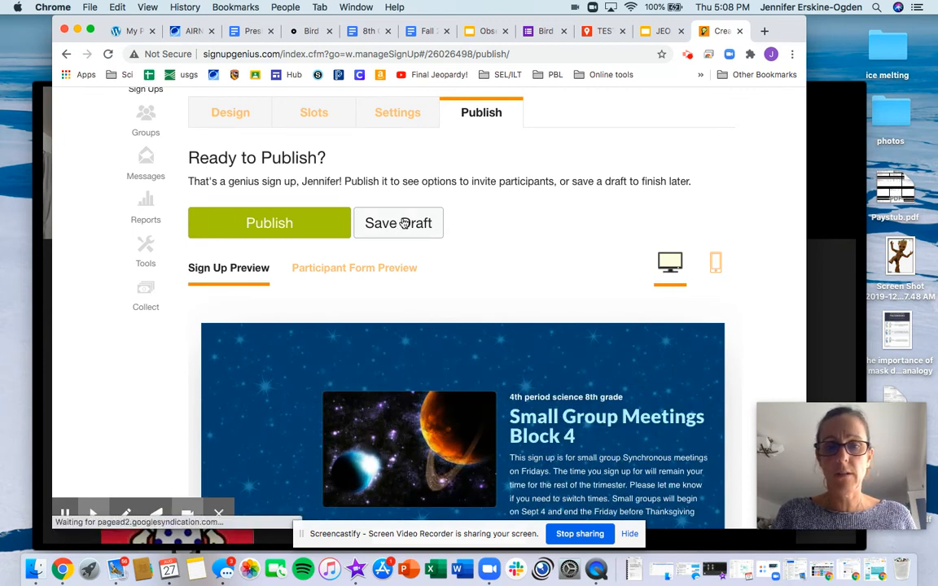
Step: Publish the Small Group Meetings Block 4 sign up and copy its share link
{"action": "left_click", "coordinate": [261, 225]}
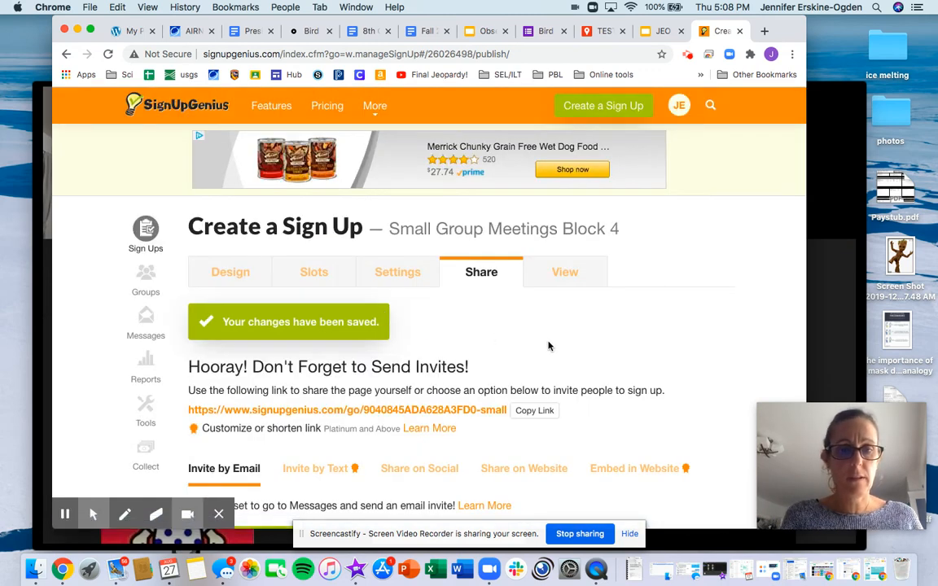
{"action": "scroll", "coordinate": [548, 346], "scroll_direction": "down", "scroll_amount": 4}
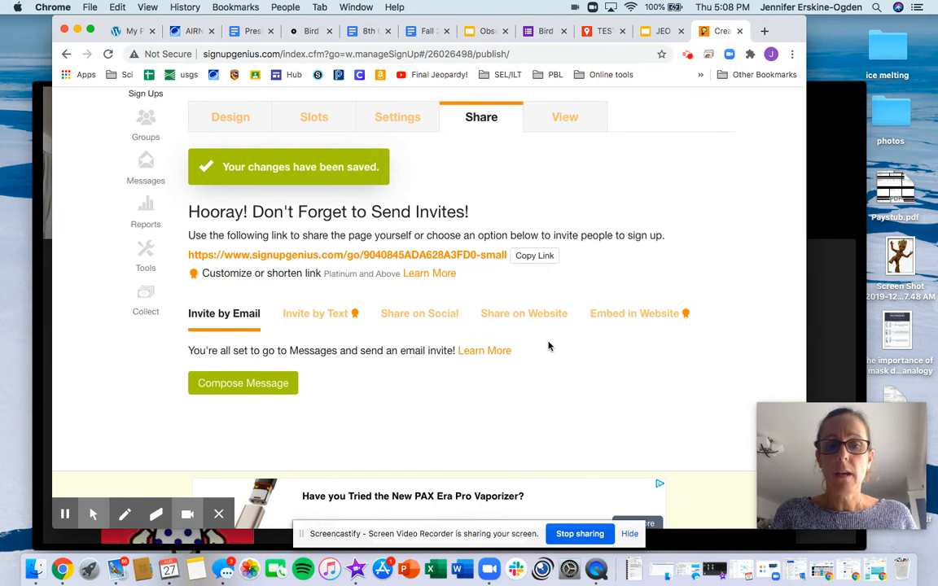
{"action": "left_click", "coordinate": [533, 257]}
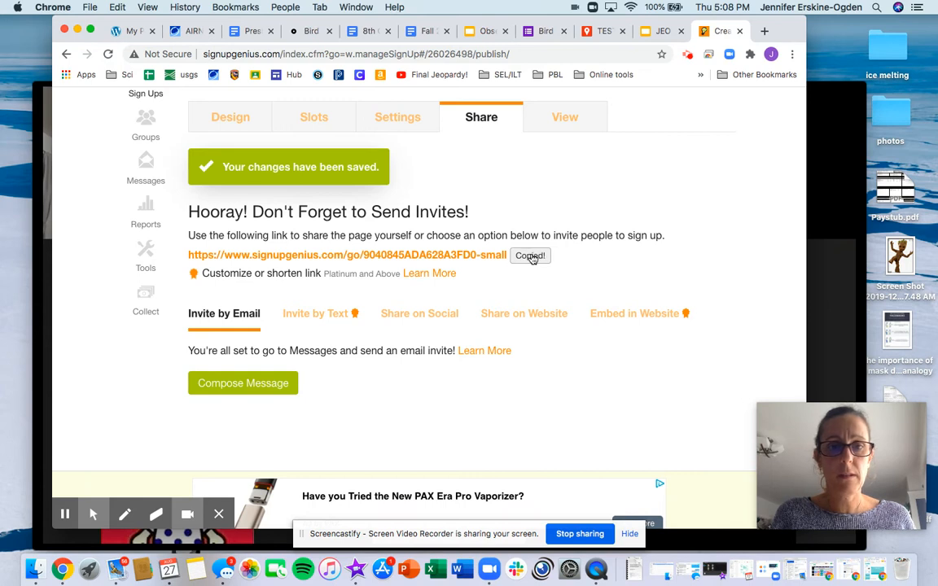
{"action": "scroll", "coordinate": [388, 408], "scroll_direction": "down", "scroll_amount": 1}
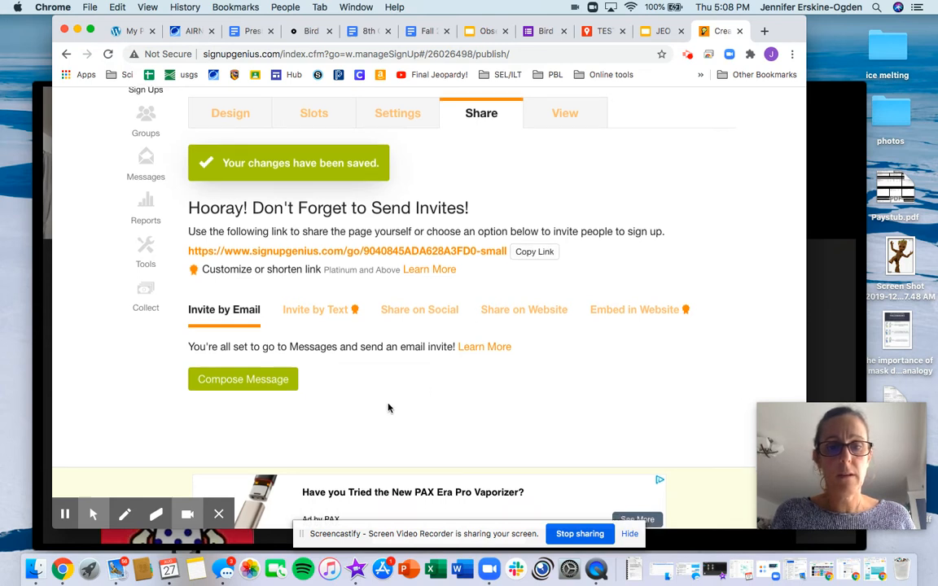
{"action": "scroll", "coordinate": [388, 407], "scroll_direction": "down", "scroll_amount": 4}
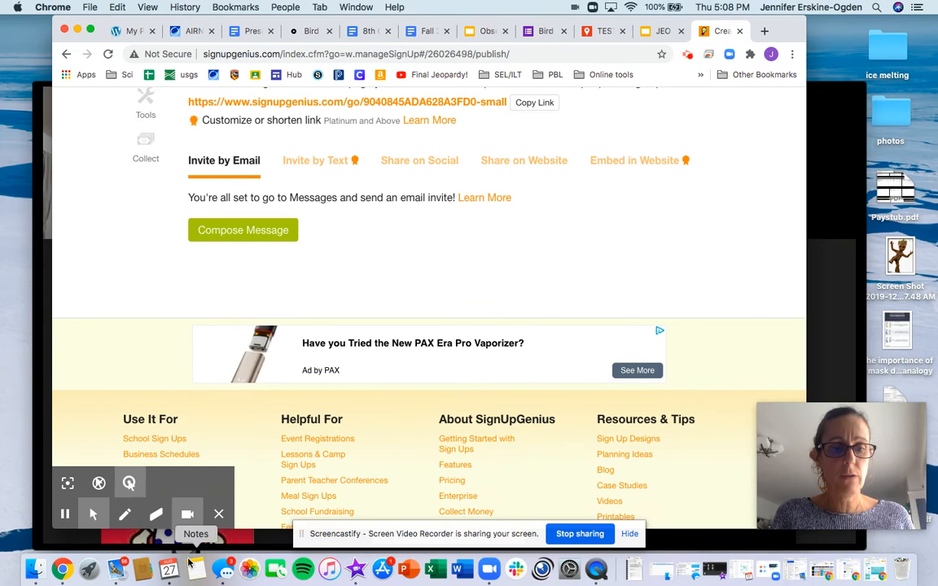
{"action": "left_click", "coordinate": [116, 573]}
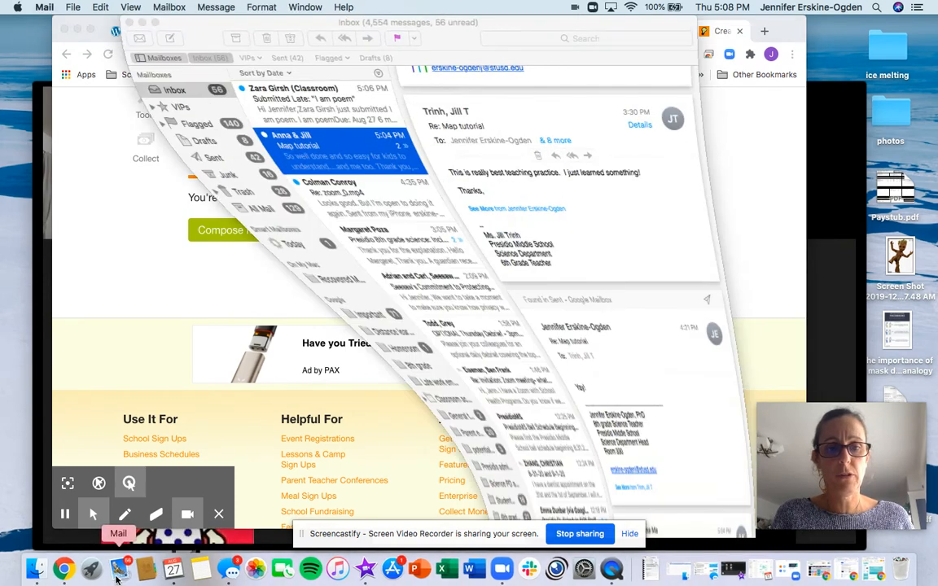
{"action": "left_click", "coordinate": [142, 23]}
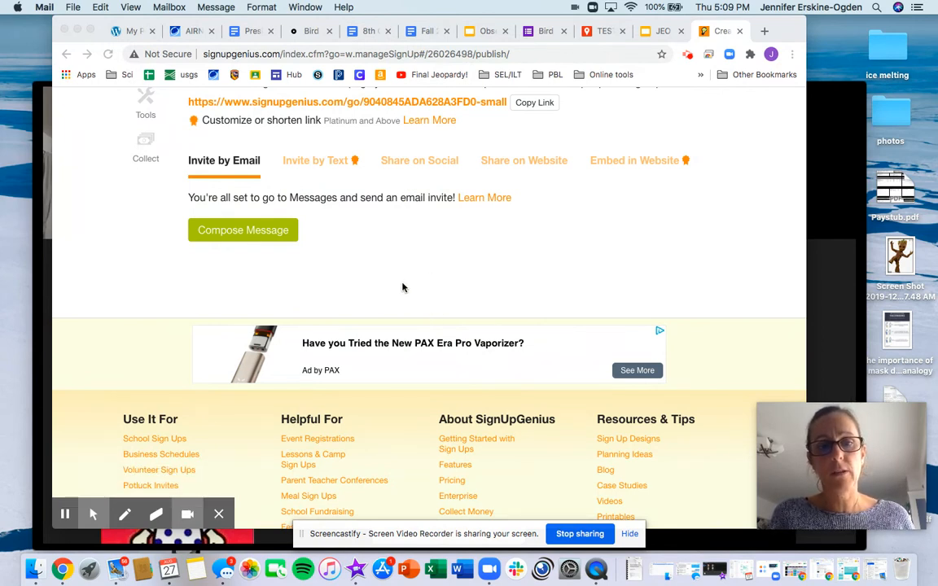
Step: Leave the sharing stage and open the list of created sign ups
{"action": "scroll", "coordinate": [377, 242], "scroll_direction": "up", "scroll_amount": 4}
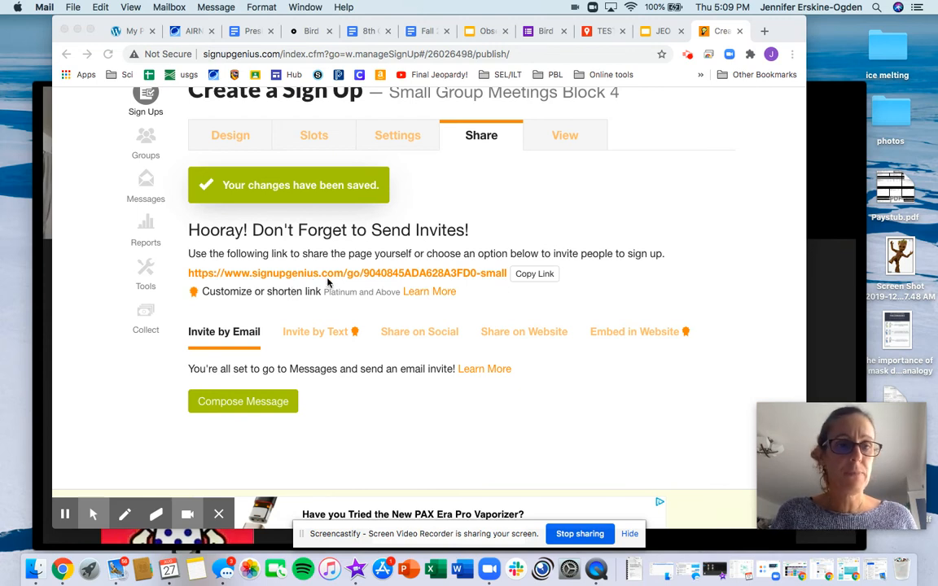
{"action": "scroll", "coordinate": [362, 281], "scroll_direction": "up", "scroll_amount": 3}
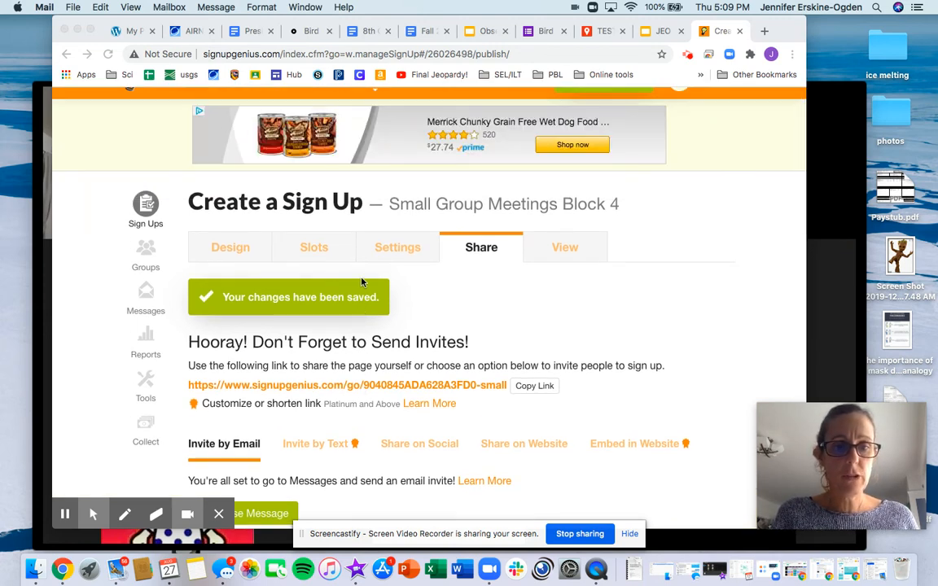
{"action": "scroll", "coordinate": [478, 325], "scroll_direction": "up", "scroll_amount": 1}
{"action": "scroll", "coordinate": [478, 324], "scroll_direction": "up", "scroll_amount": 1}
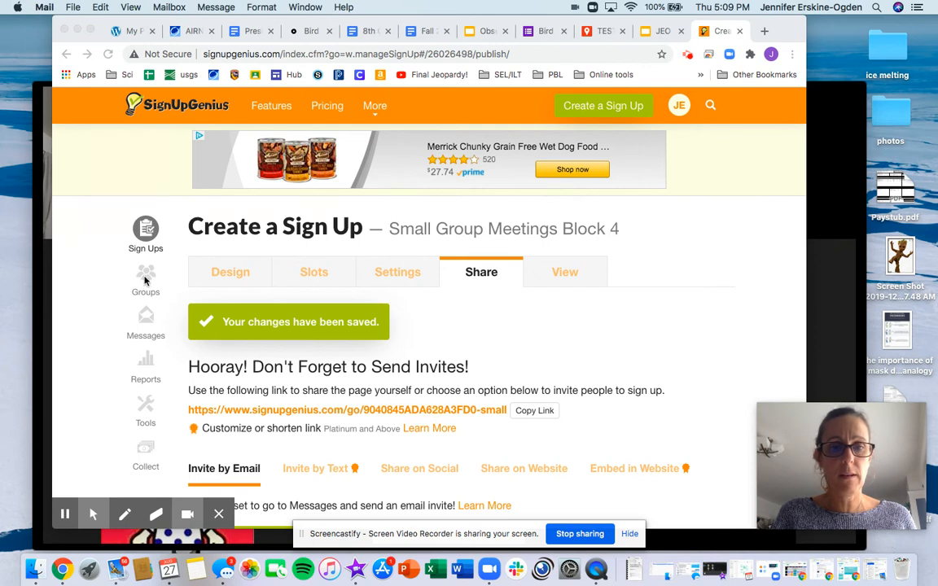
{"action": "left_click", "coordinate": [146, 235]}
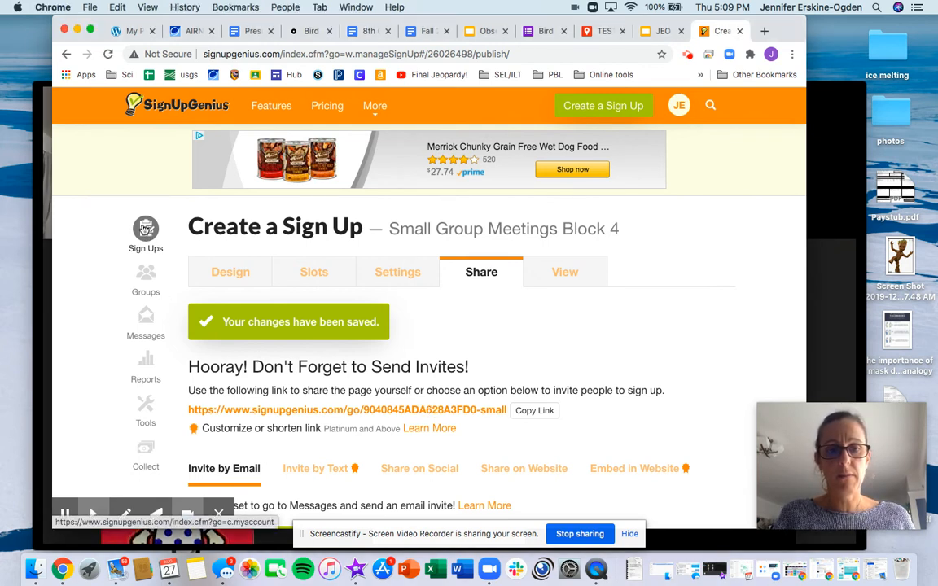
{"action": "left_click", "coordinate": [144, 230]}
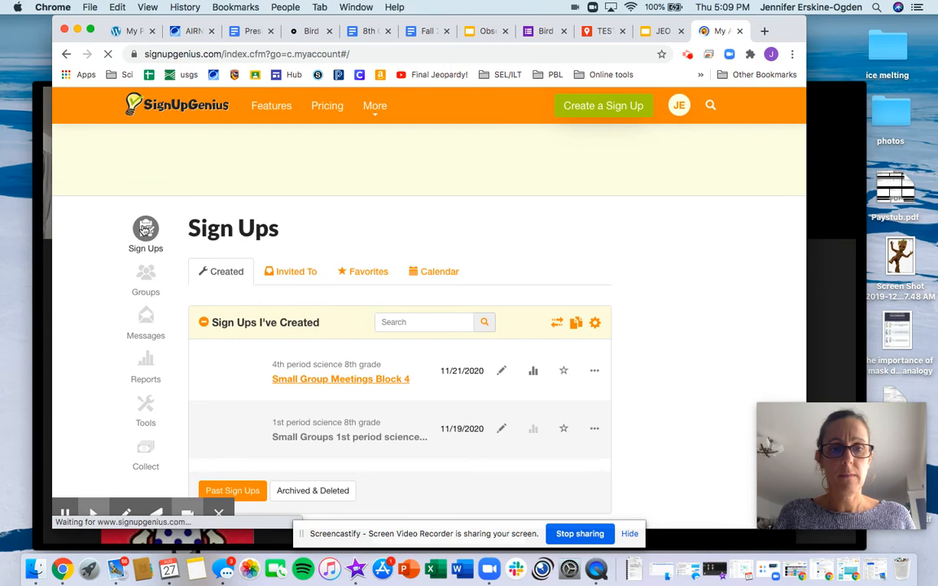
{"action": "scroll", "coordinate": [220, 367], "scroll_direction": "down", "scroll_amount": 3}
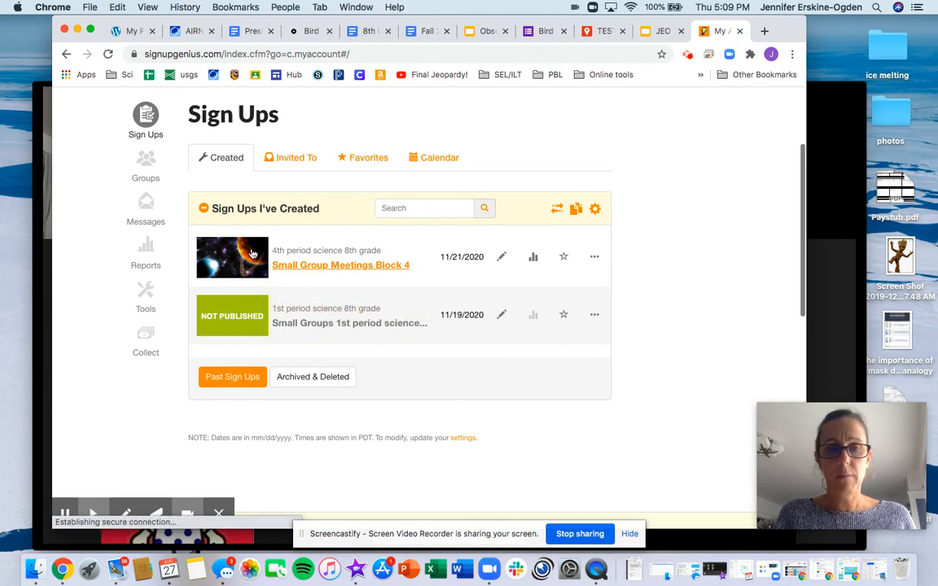
Step: Duplicate the Block 4 sign up with the title "Small Group Meetings Block 1" for the group "1st period science 8th grade"
{"action": "left_click", "coordinate": [595, 258]}
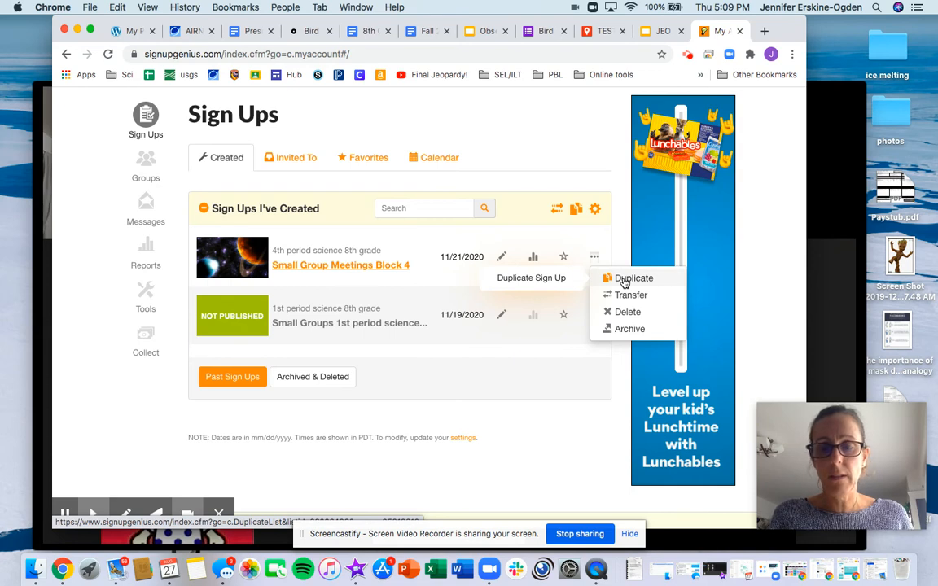
{"action": "left_click", "coordinate": [624, 280]}
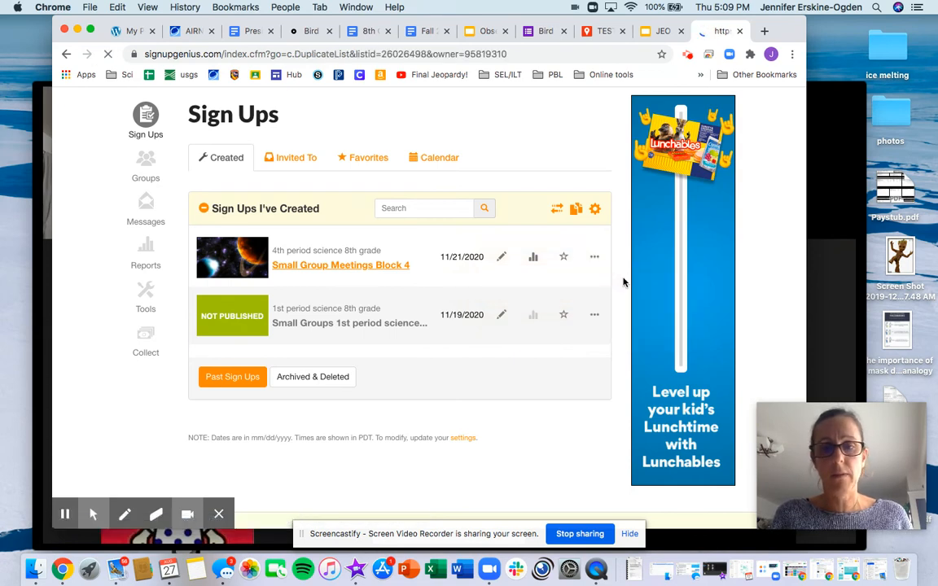
{"action": "scroll", "coordinate": [431, 269], "scroll_direction": "down", "scroll_amount": 5}
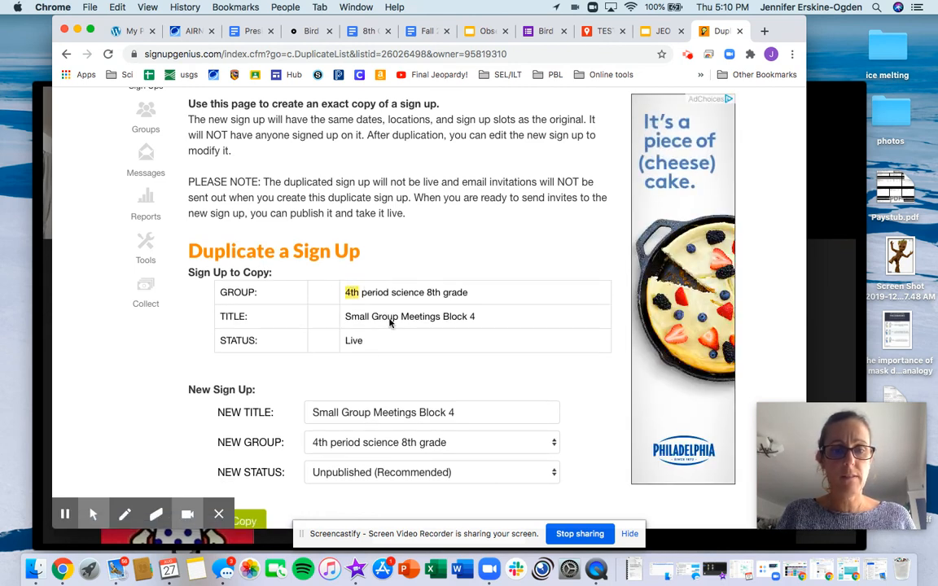
{"action": "scroll", "coordinate": [382, 309], "scroll_direction": "down", "scroll_amount": 3}
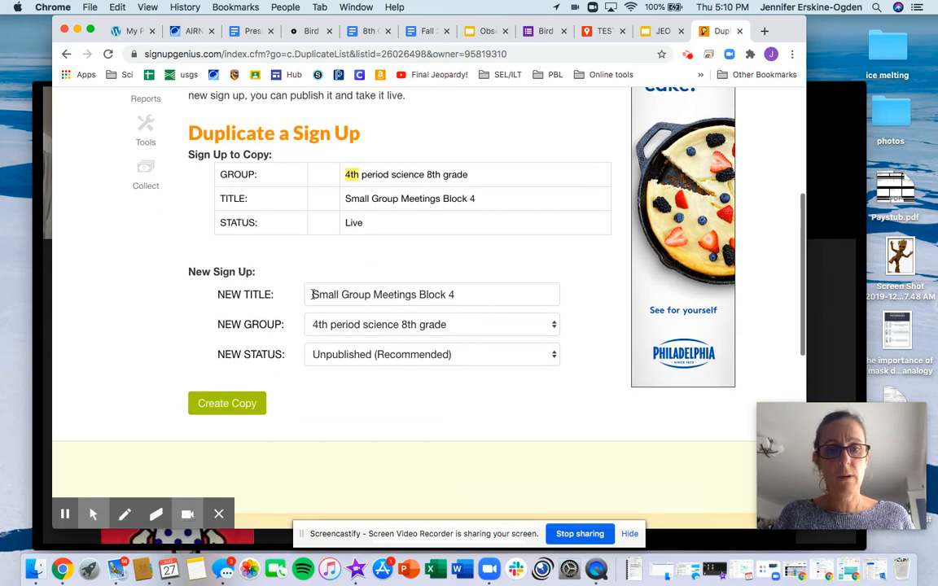
{"action": "left_click", "coordinate": [475, 295]}
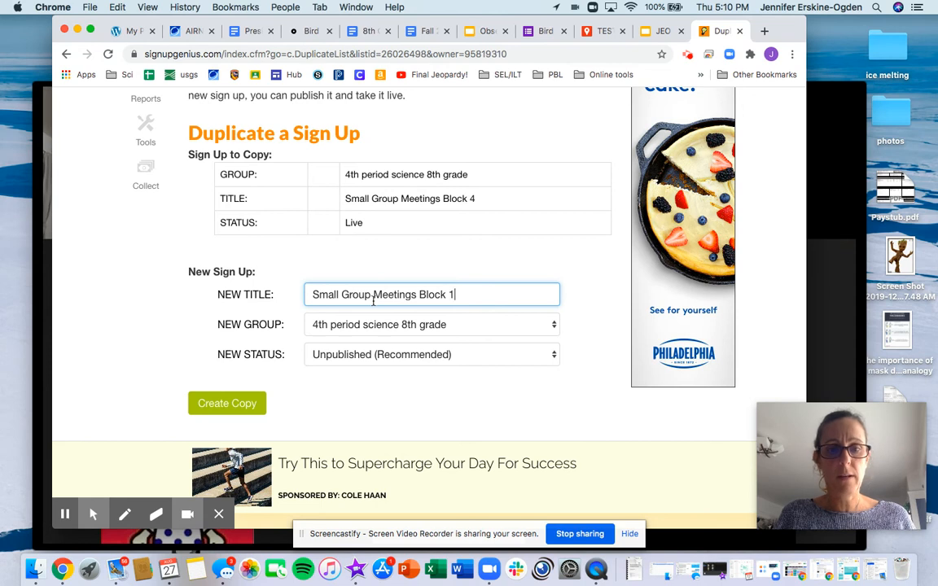
{"action": "left_click", "coordinate": [327, 327]}
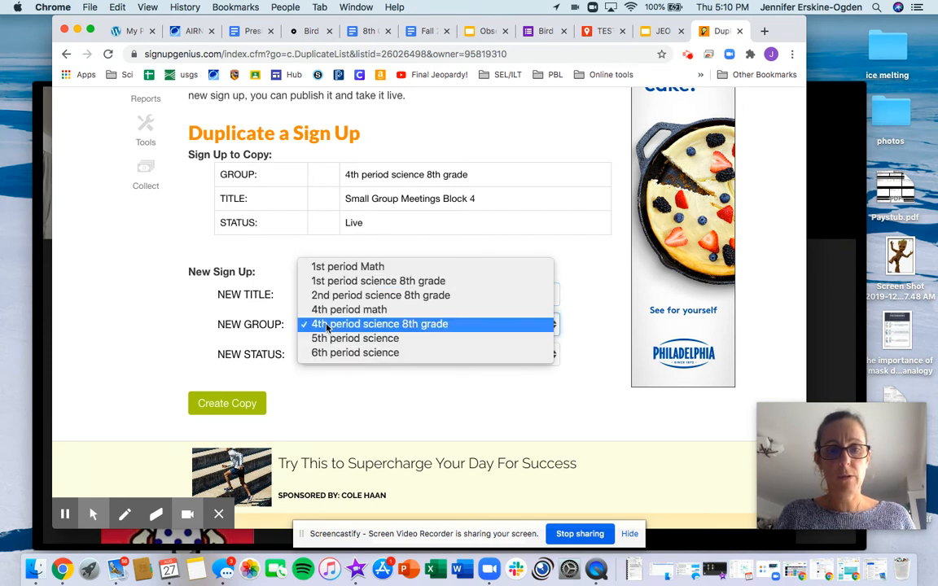
{"action": "left_click", "coordinate": [337, 282]}
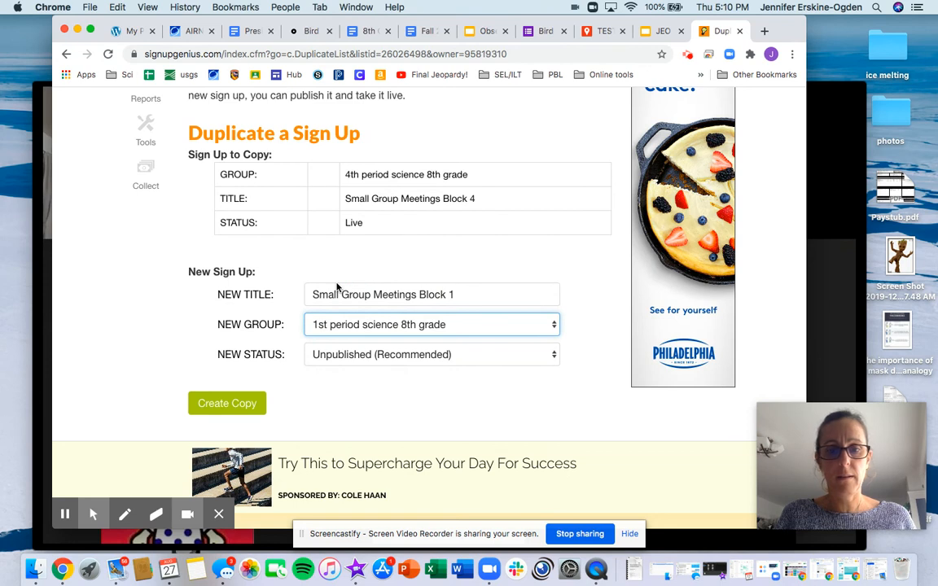
{"action": "left_click", "coordinate": [223, 405]}
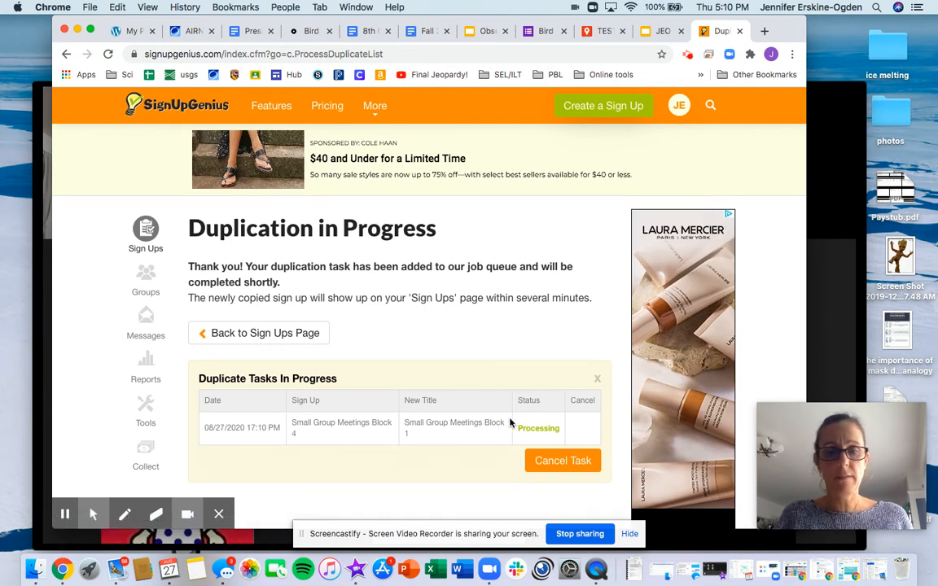
Step: Return to the list of created sign ups and open the unpublished Small Group Meetings Block 1 copy for editing
{"action": "scroll", "coordinate": [465, 354], "scroll_direction": "down", "scroll_amount": 3}
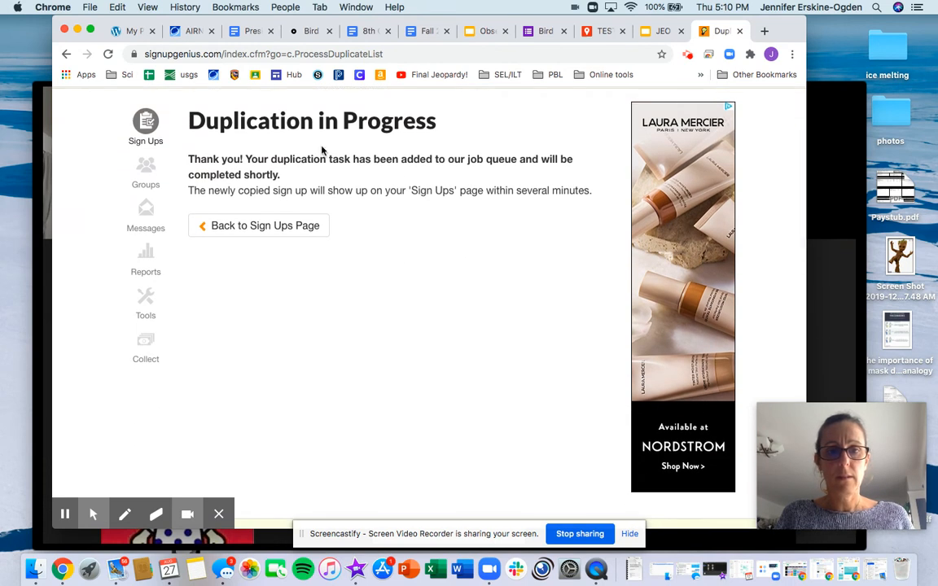
{"action": "left_click", "coordinate": [246, 229]}
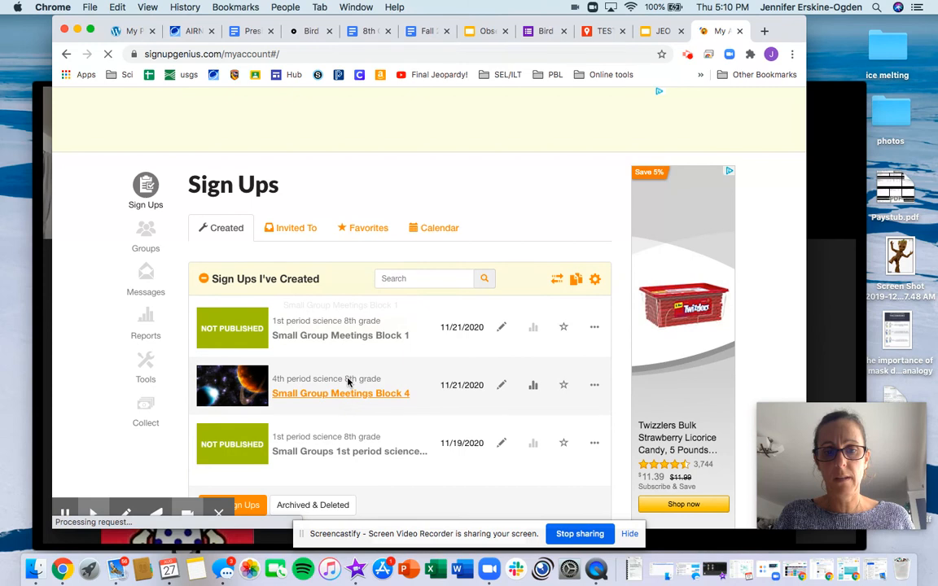
{"action": "left_click", "coordinate": [502, 327]}
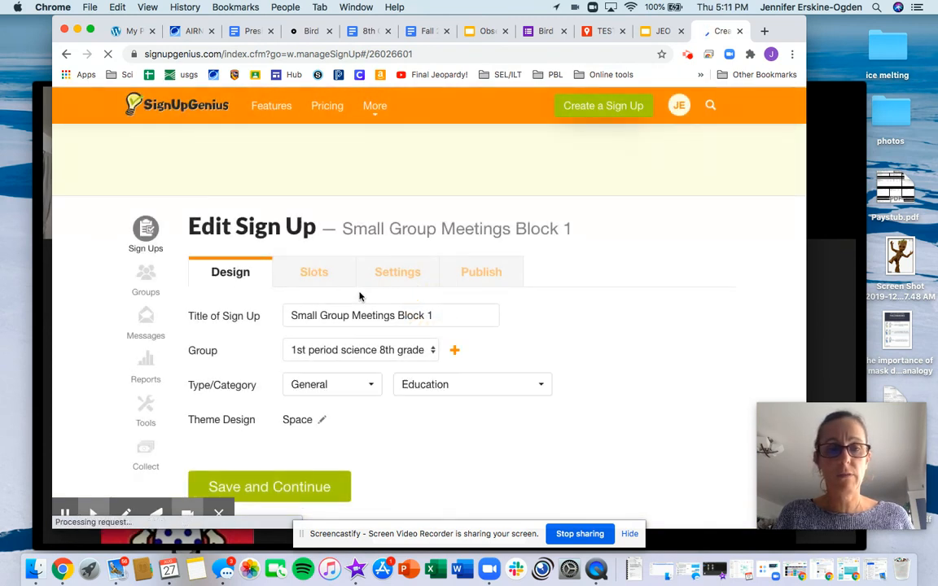
Step: Change the Block 1 description to say meetings are on "Thursdays" and end the "Thursday" before Thanksgiving break, and apply the edit
{"action": "scroll", "coordinate": [341, 340], "scroll_direction": "down", "scroll_amount": 5}
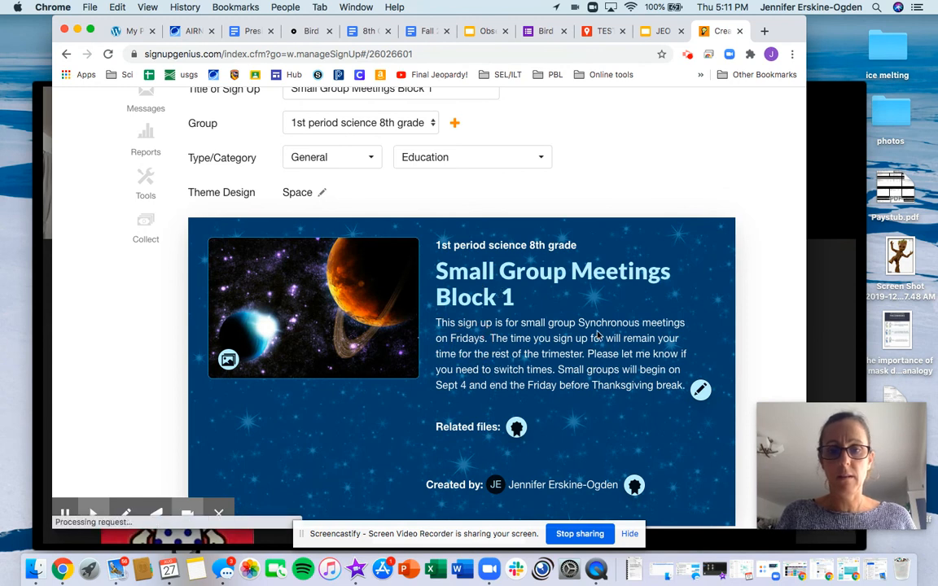
{"action": "left_click", "coordinate": [700, 390]}
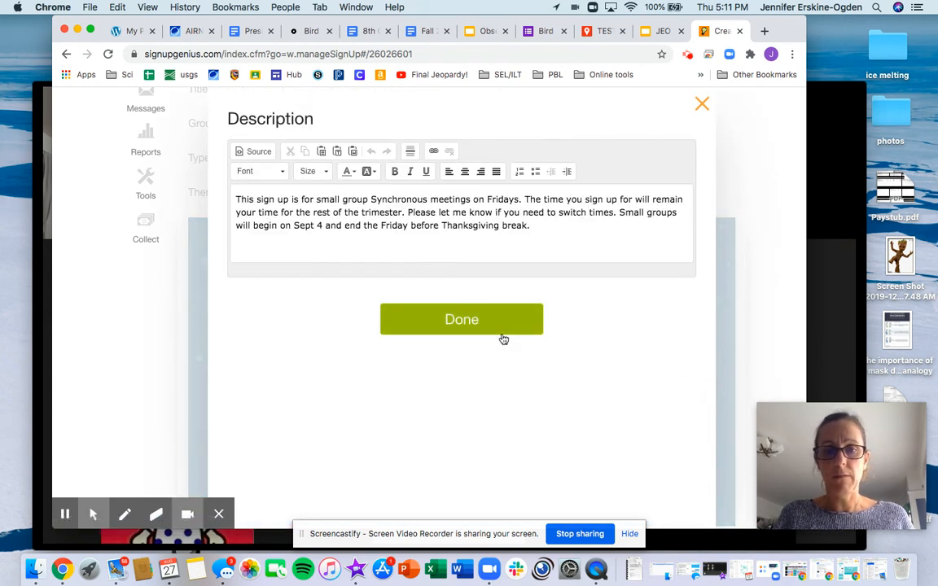
{"action": "double_click", "coordinate": [498, 200]}
{"action": "type", "text": "Thursday"}
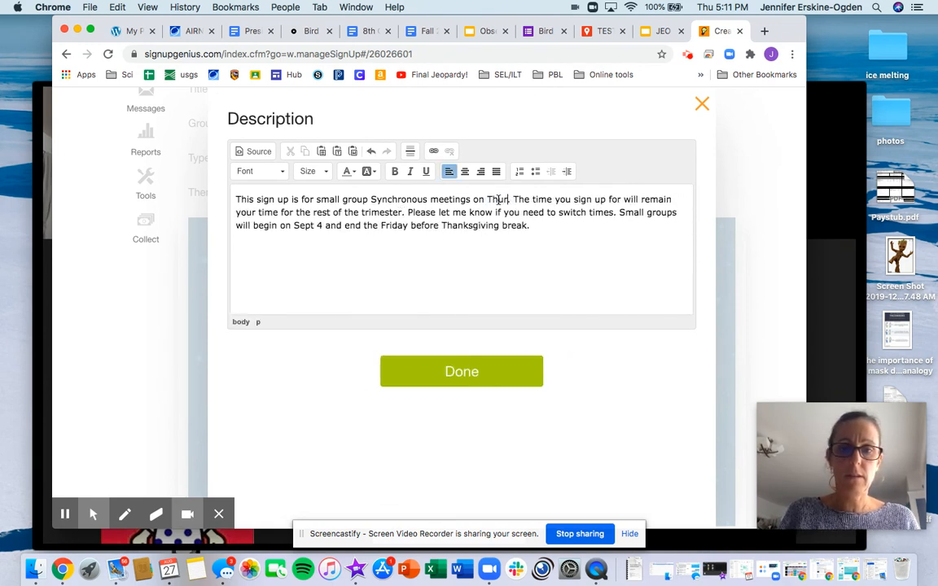
{"action": "type", "text": "s"}
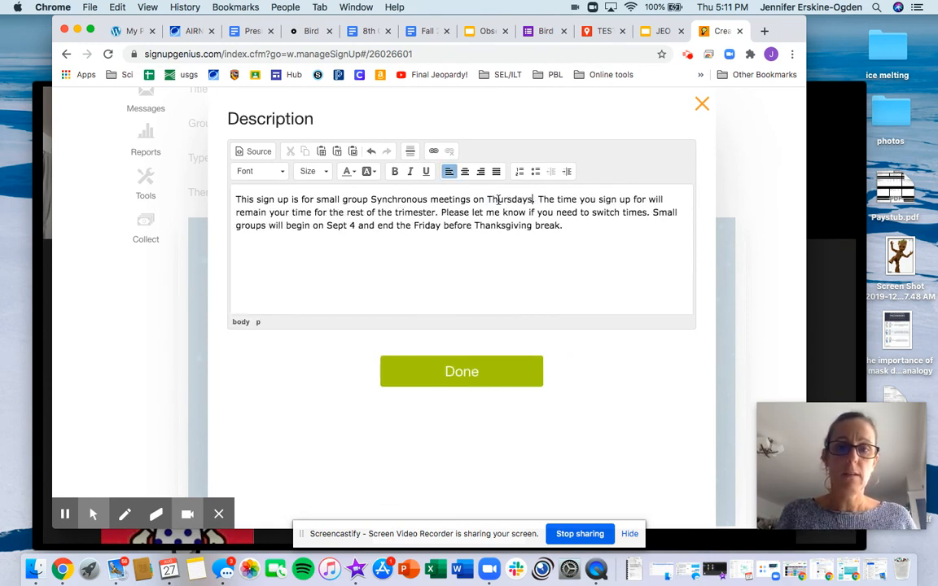
{"action": "double_click", "coordinate": [420, 225]}
{"action": "type", "text": "Thursday"}
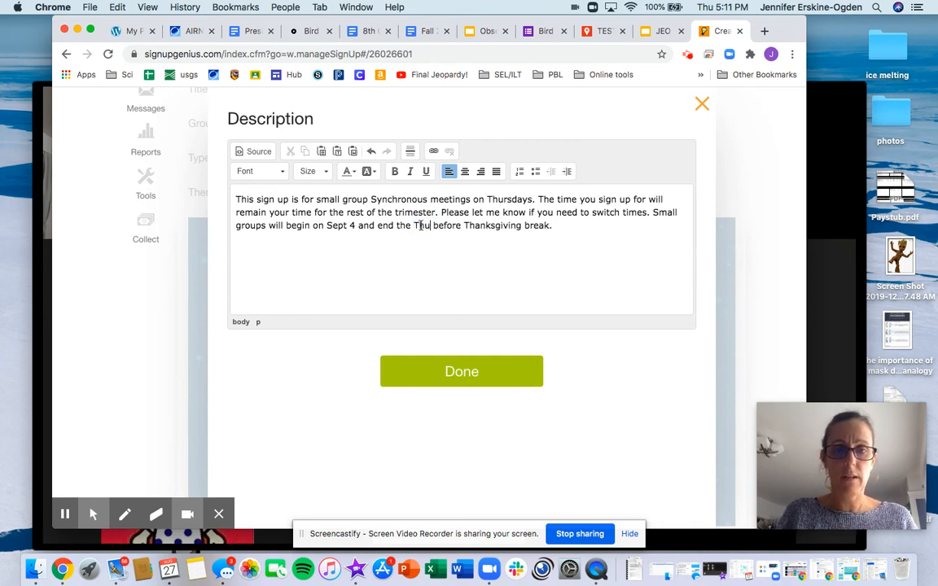
{"action": "left_click", "coordinate": [444, 373]}
{"action": "scroll", "coordinate": [354, 387], "scroll_direction": "down", "scroll_amount": 5}
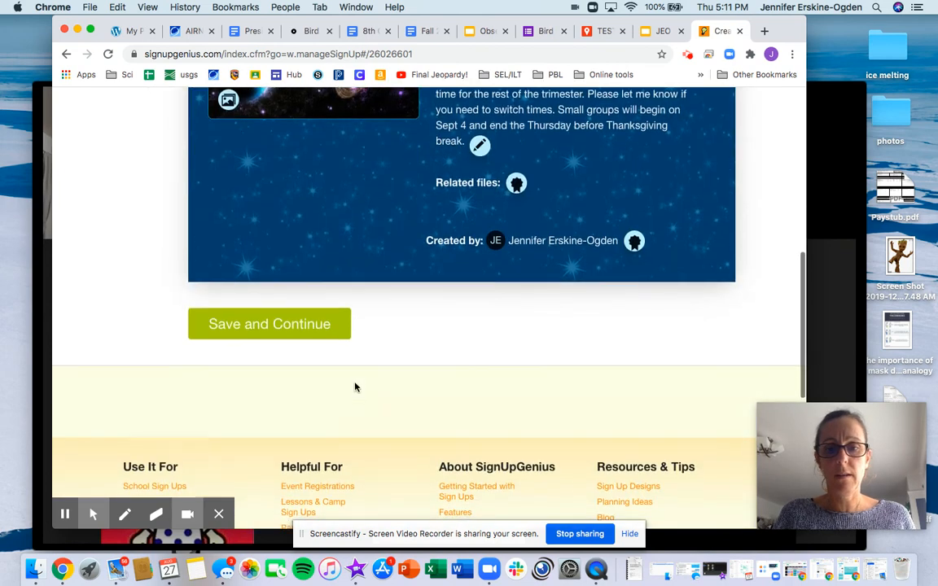
{"action": "scroll", "coordinate": [354, 290], "scroll_direction": "up", "scroll_amount": 2}
{"action": "scroll", "coordinate": [354, 291], "scroll_direction": "up", "scroll_amount": 5}
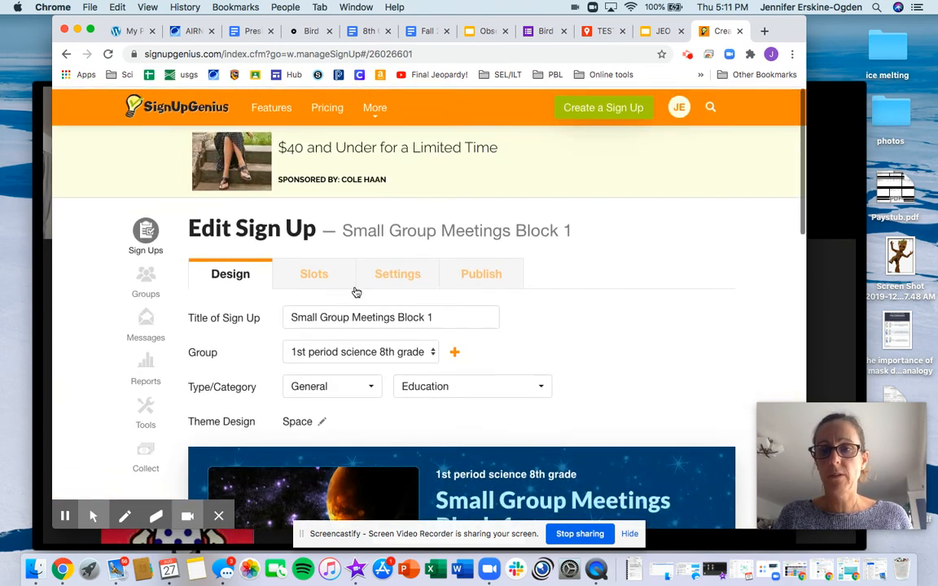